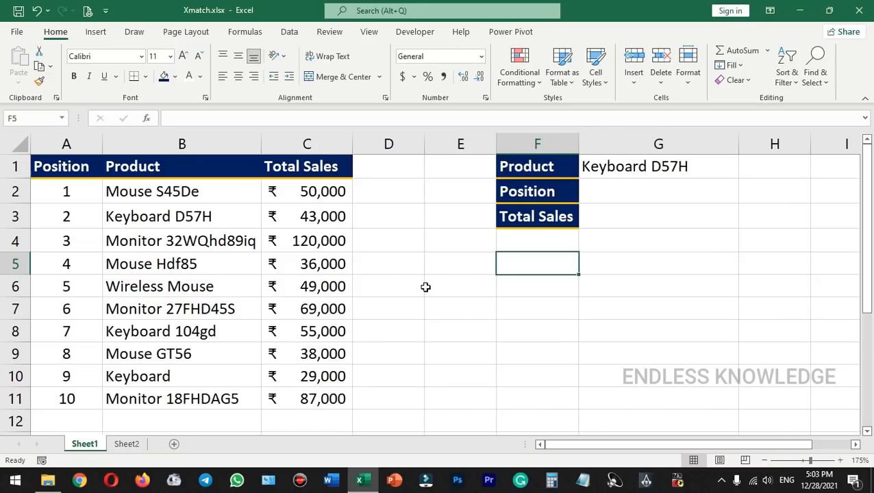
Examine the product selector and the sales table's Position, Product and Total Sales columns.
{"action": "left_click", "coordinate": [699, 170]}
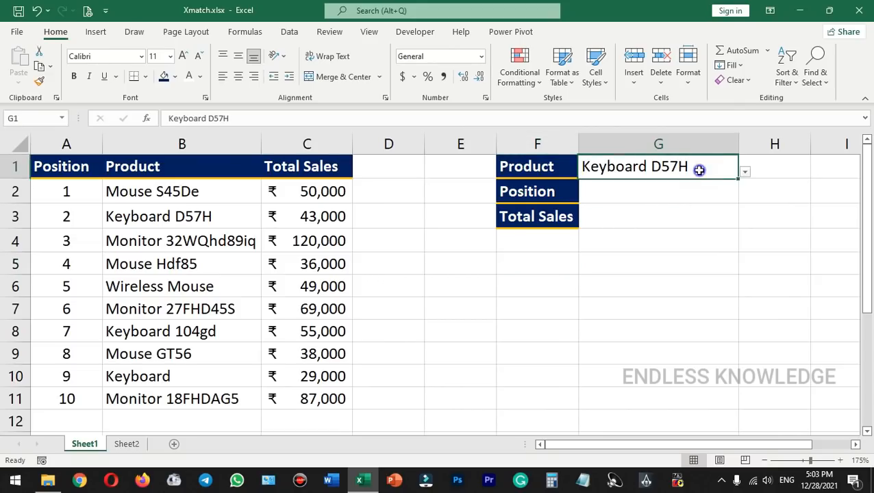
{"action": "left_click_drag", "start_coordinate": [252, 196], "coordinate": [234, 399]}
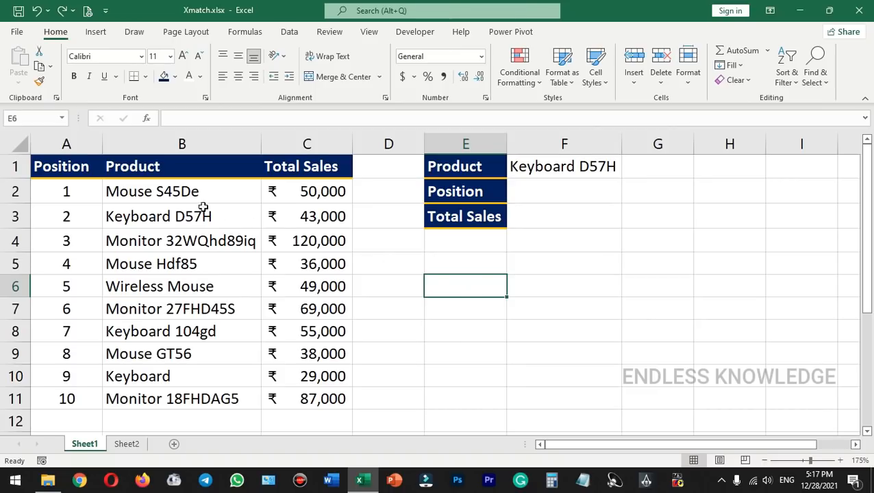
{"action": "left_click_drag", "start_coordinate": [82, 166], "coordinate": [308, 396]}
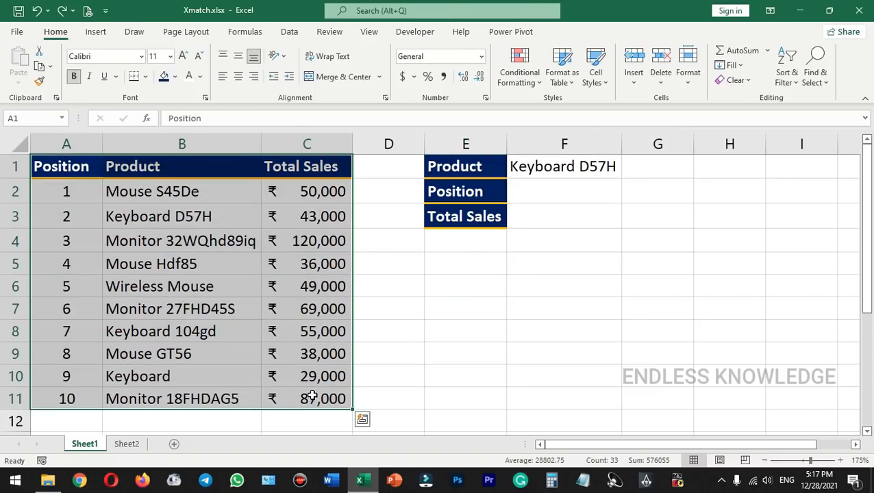
{"action": "left_click_drag", "start_coordinate": [170, 193], "coordinate": [176, 240]}
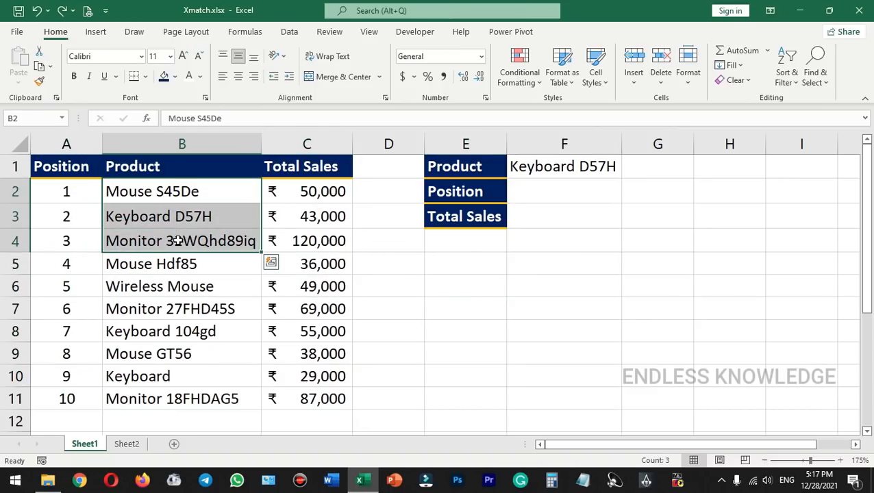
{"action": "left_click", "coordinate": [164, 292]}
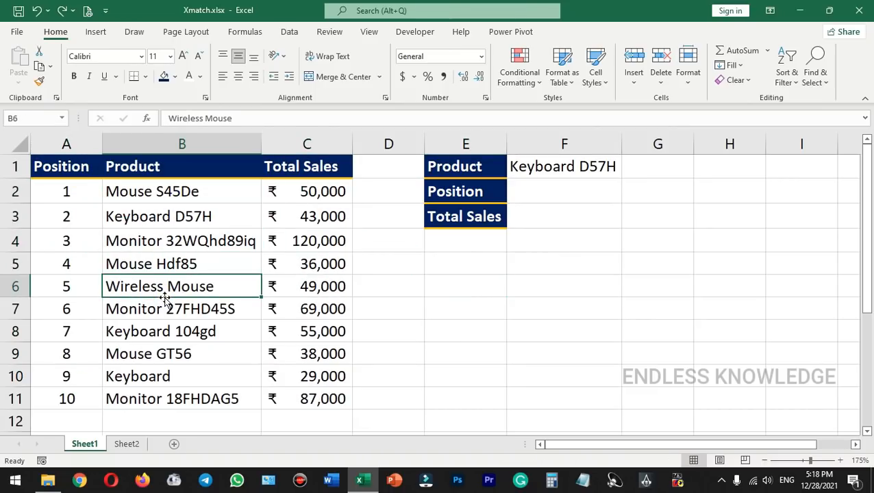
{"action": "left_click_drag", "start_coordinate": [311, 216], "coordinate": [306, 333]}
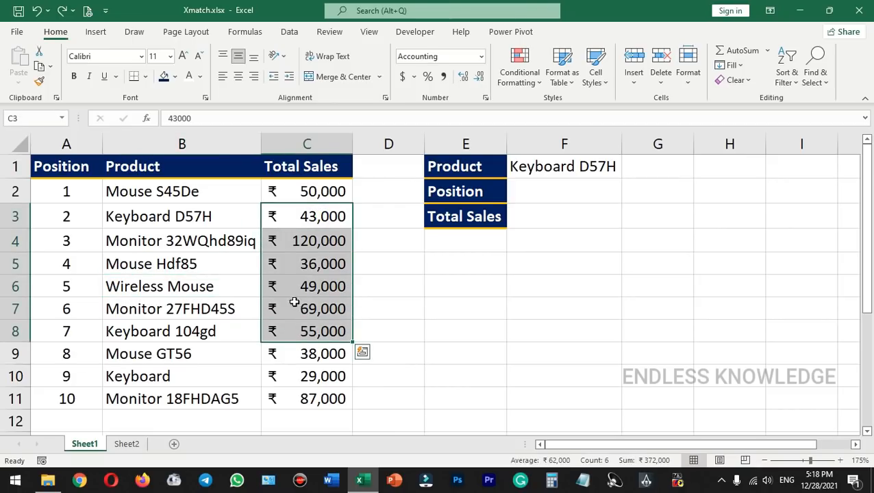
{"action": "left_click", "coordinate": [291, 267]}
{"action": "left_click", "coordinate": [67, 145]}
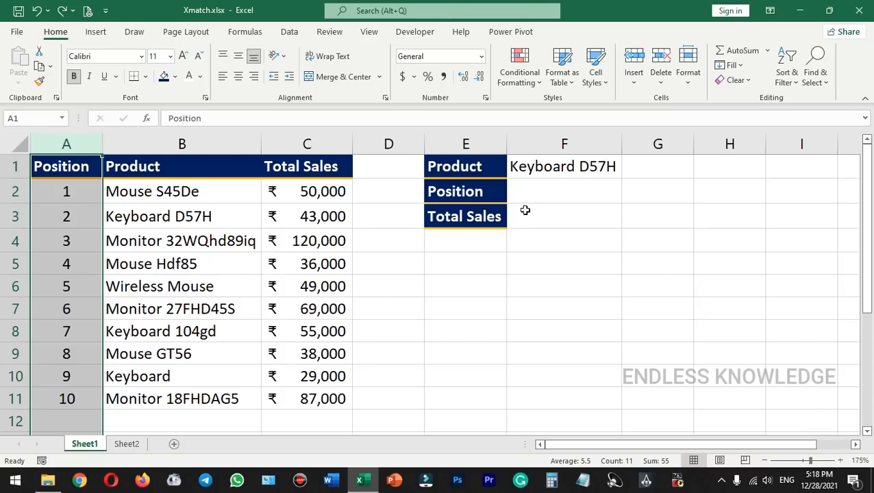
Choose Mouse Hdf85 as the lookup product in cell F1.
{"action": "left_click", "coordinate": [594, 166]}
{"action": "left_click", "coordinate": [628, 172]}
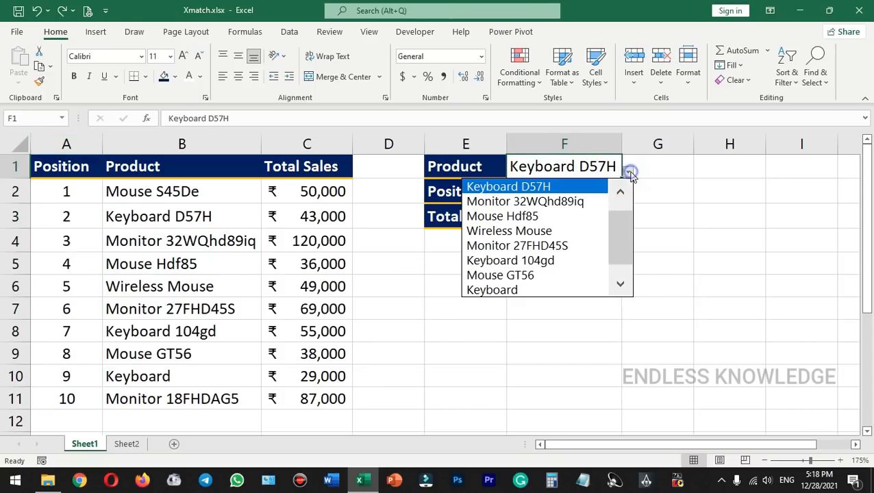
{"action": "left_click", "coordinate": [531, 213]}
Enter =XMATCH(F1,B2:B11) in cell F2 to find the selected product's position in the product list.
{"action": "left_click", "coordinate": [554, 193]}
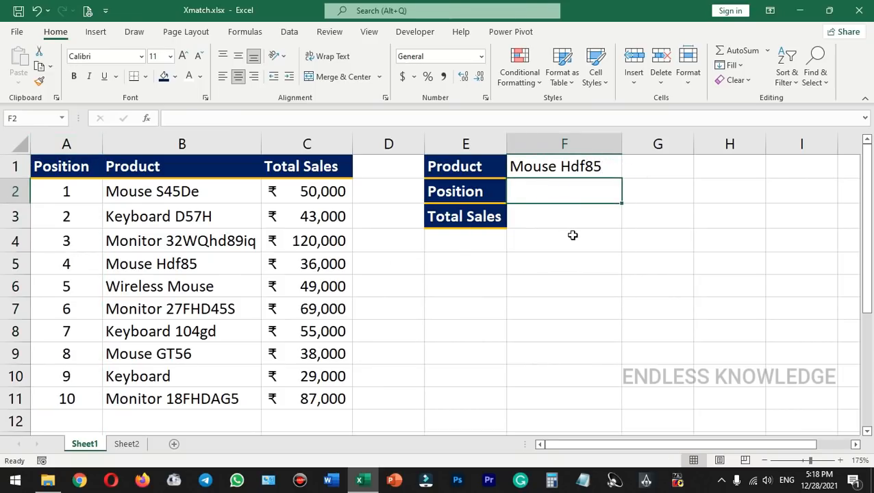
{"action": "type", "text": "="}
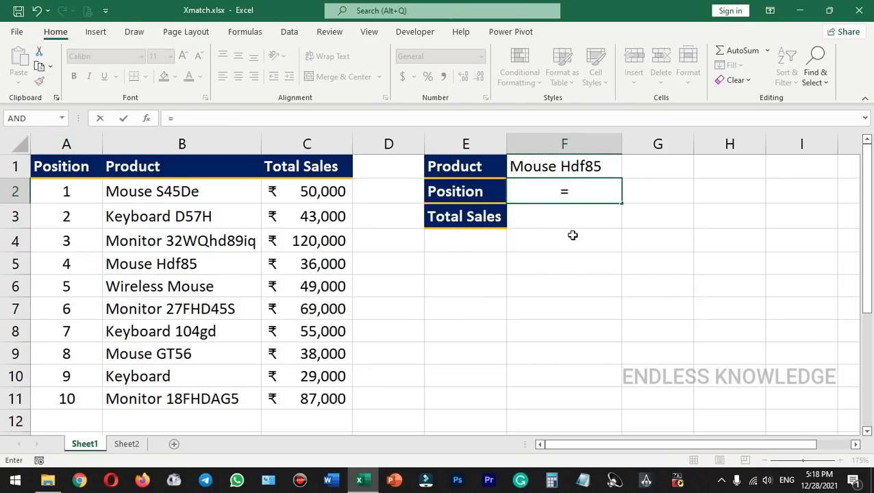
{"action": "type", "text": "xm"}
{"action": "key", "text": "Tab"}
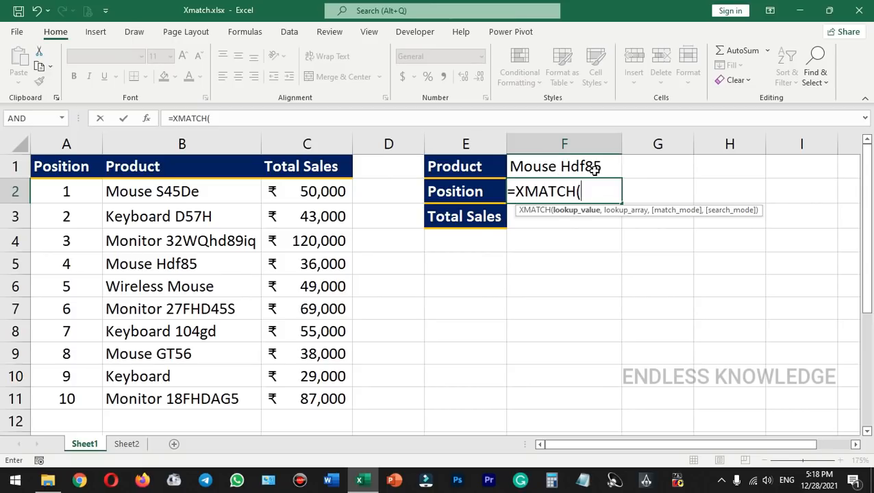
{"action": "left_click", "coordinate": [578, 167]}
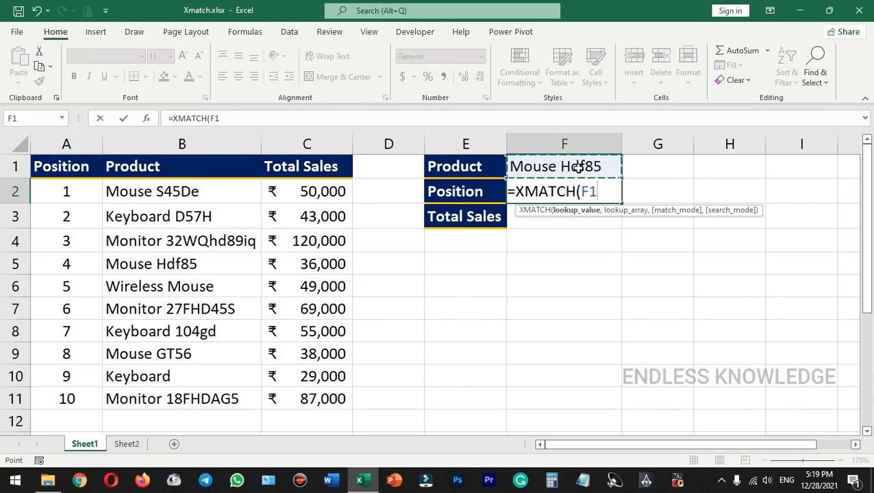
{"action": "type", "text": ","}
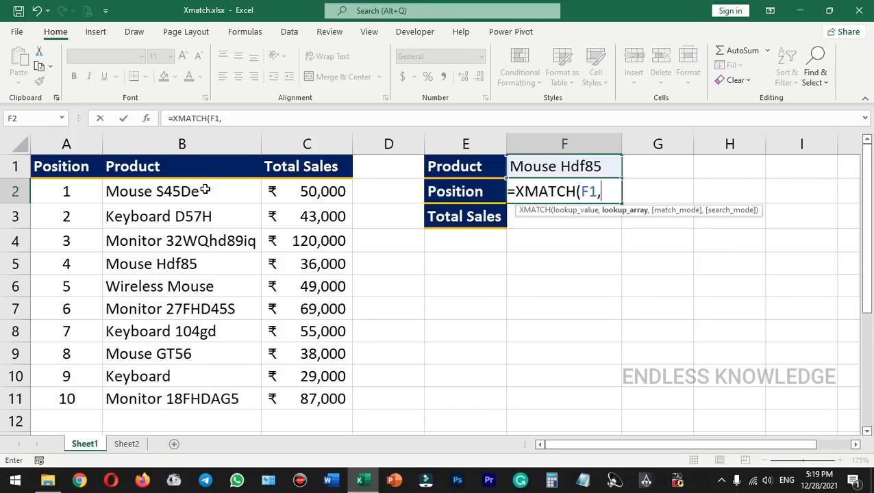
{"action": "left_click_drag", "start_coordinate": [218, 191], "coordinate": [224, 396]}
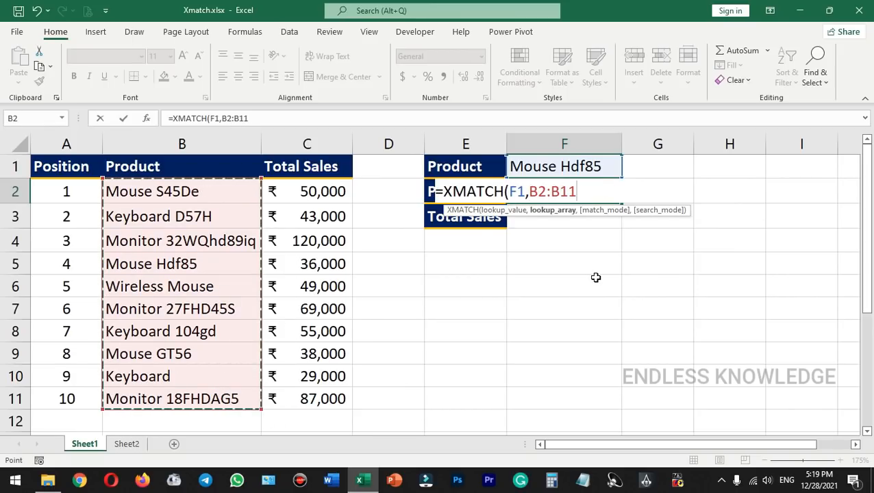
{"action": "type", "text": ")"}
{"action": "key", "text": "Return"}
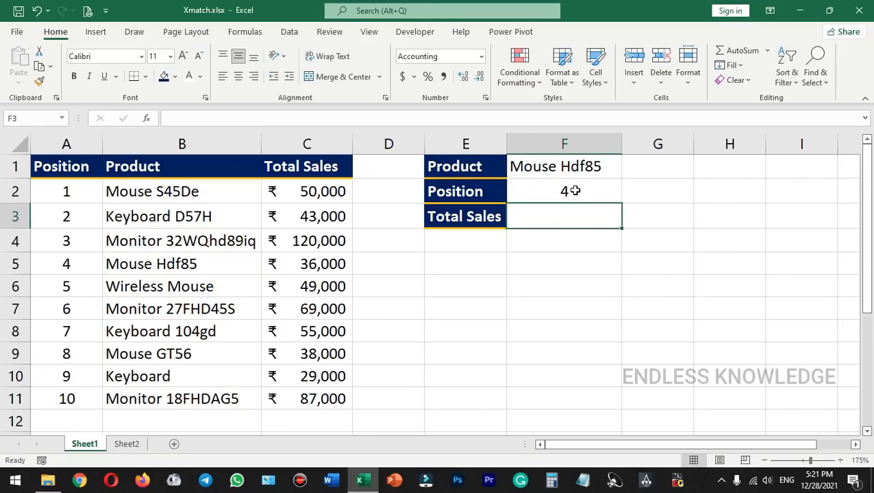
Check the position formula in F2 against the Mouse Hdf85 row and its total sales in the table.
{"action": "left_click", "coordinate": [585, 165]}
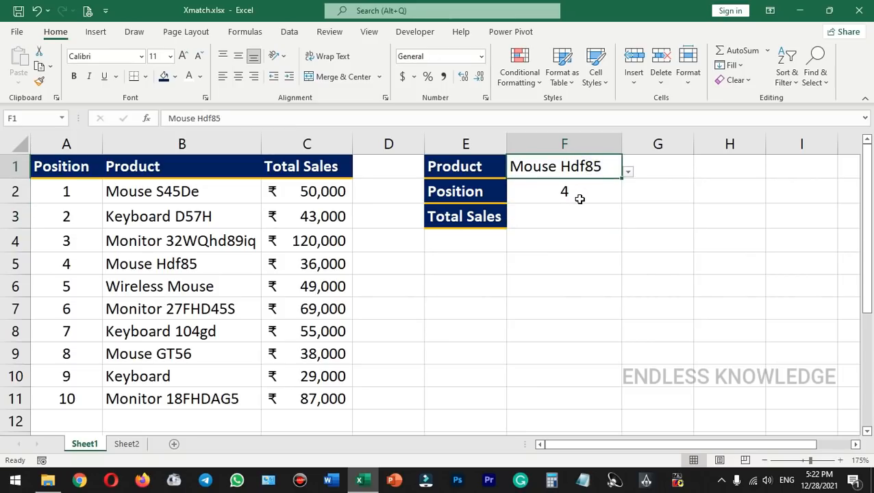
{"action": "left_click", "coordinate": [579, 194]}
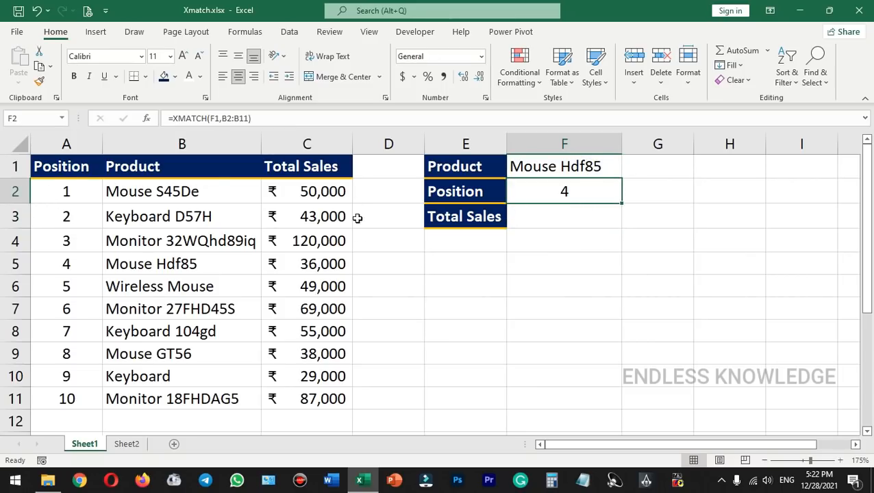
{"action": "left_click", "coordinate": [214, 267]}
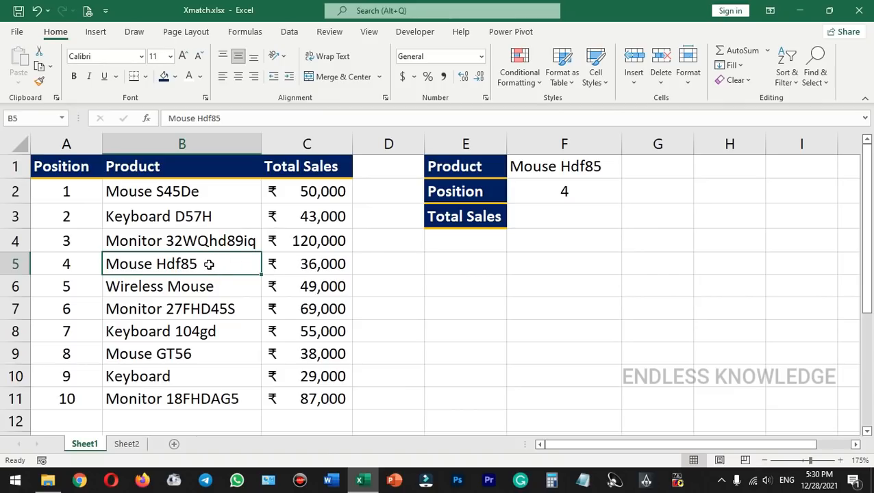
{"action": "left_click", "coordinate": [293, 266]}
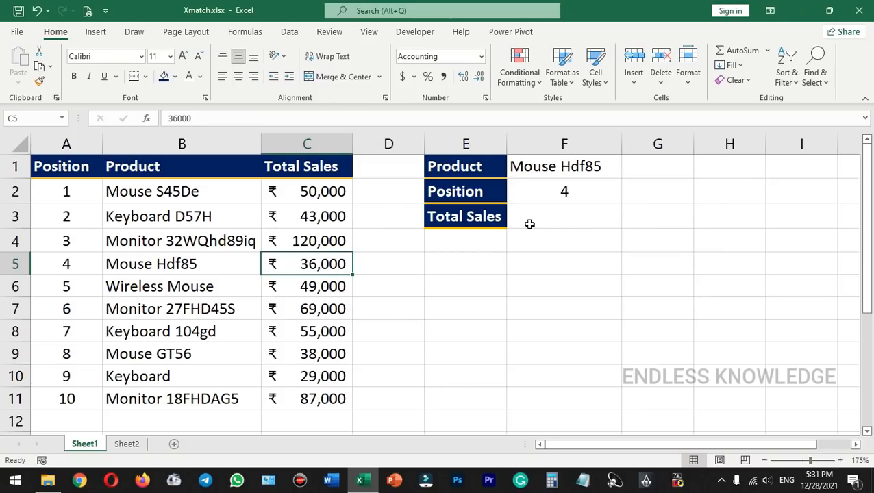
{"action": "left_click", "coordinate": [548, 167]}
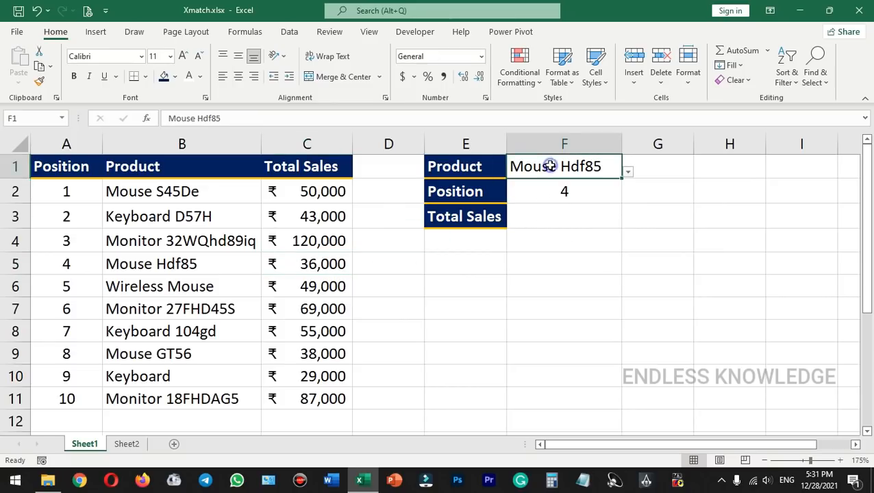
Begin an INDEX formula in the Total Sales cell F3 with C2:C11 as its array.
{"action": "left_click", "coordinate": [548, 215]}
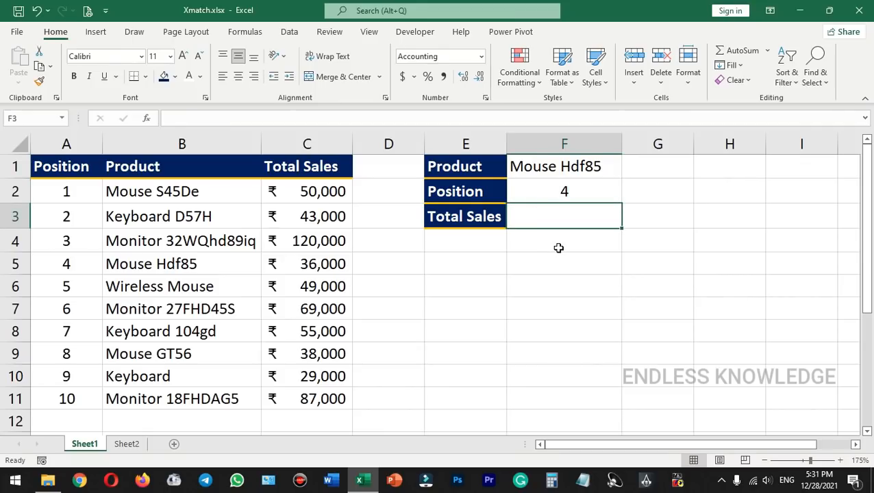
{"action": "type", "text": "="}
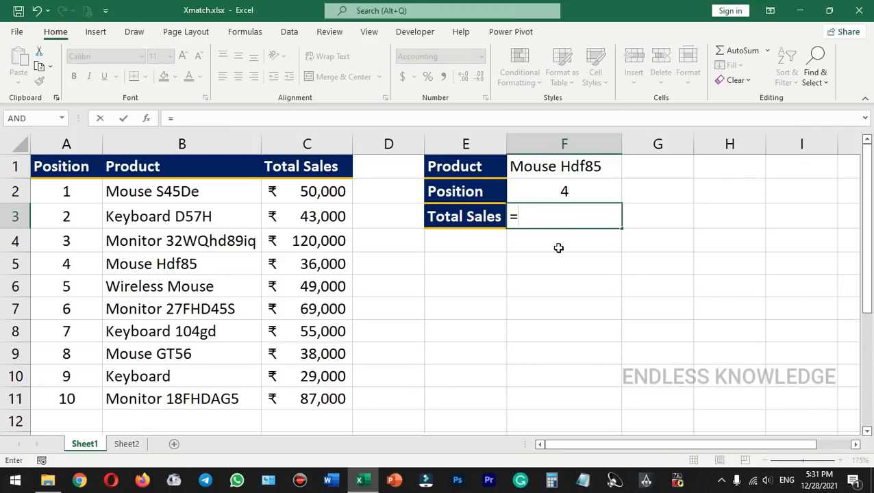
{"action": "type", "text": "ind"}
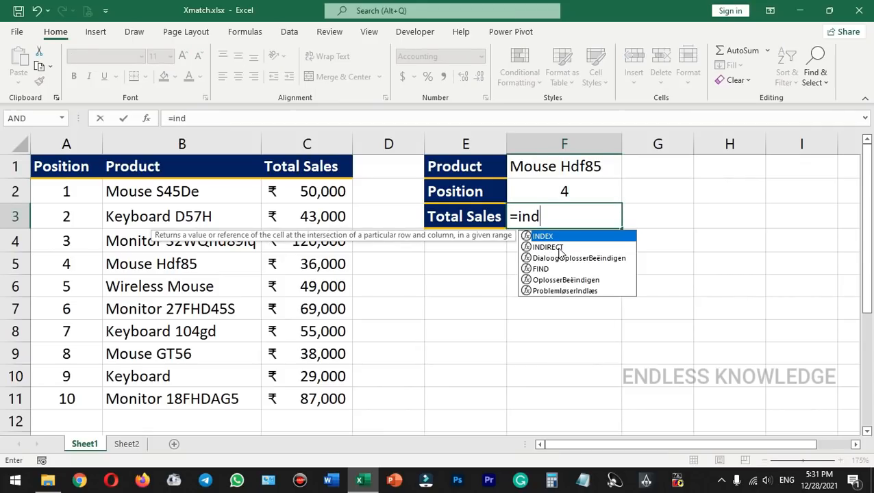
{"action": "key", "text": "Tab"}
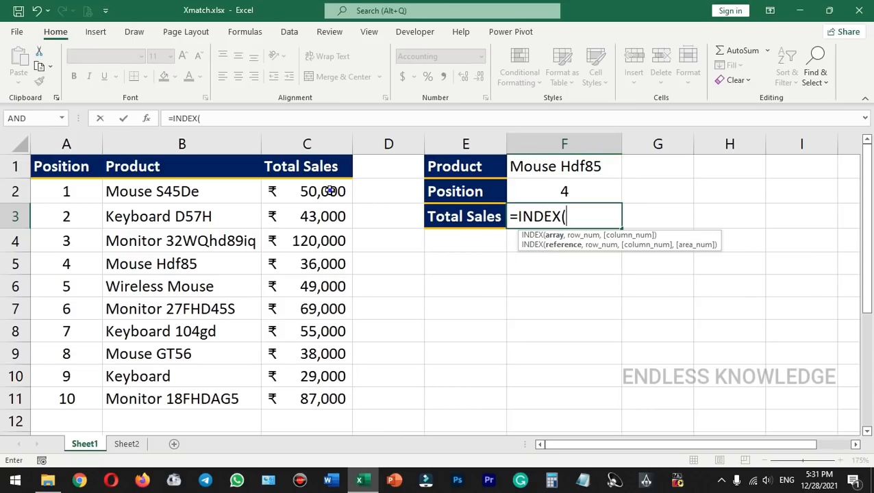
{"action": "left_click_drag", "start_coordinate": [332, 192], "coordinate": [317, 394]}
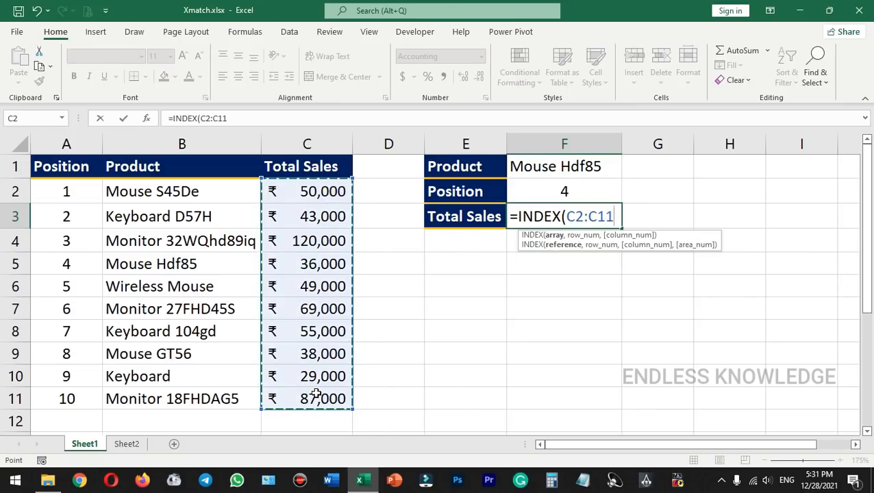
{"action": "type", "text": ","}
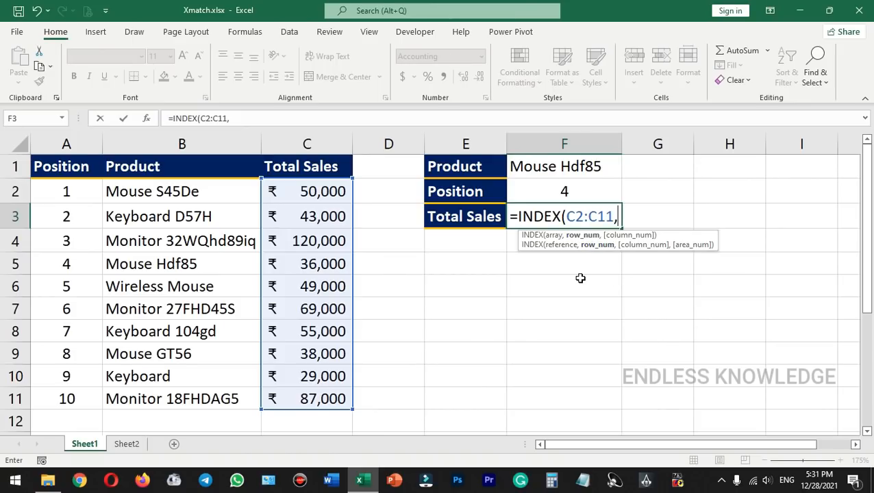
Complete the INDEX formula in F3 with a nested XMATCH(F1,B2:B11) as the row number.
{"action": "type", "text": "xma"}
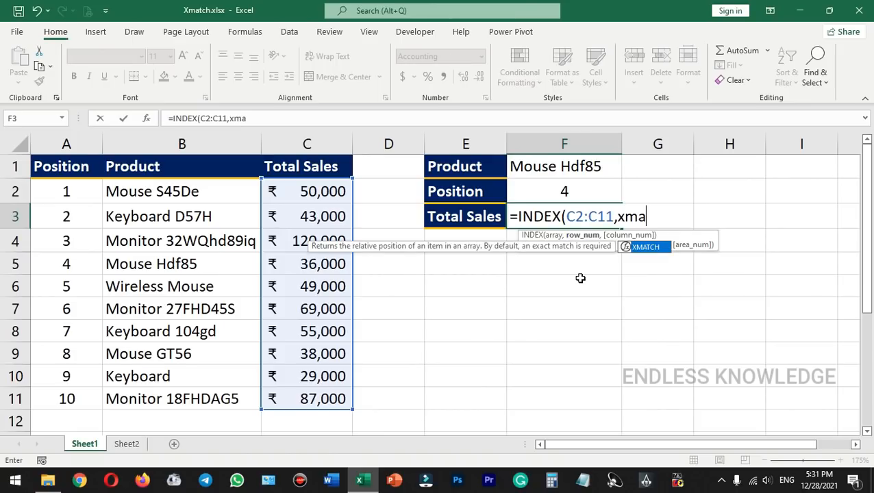
{"action": "key", "text": "Tab"}
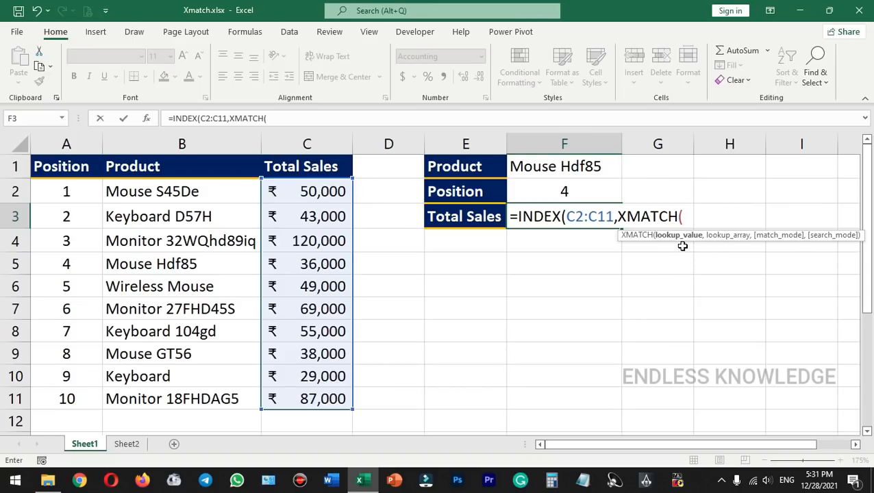
{"action": "left_click", "coordinate": [570, 160]}
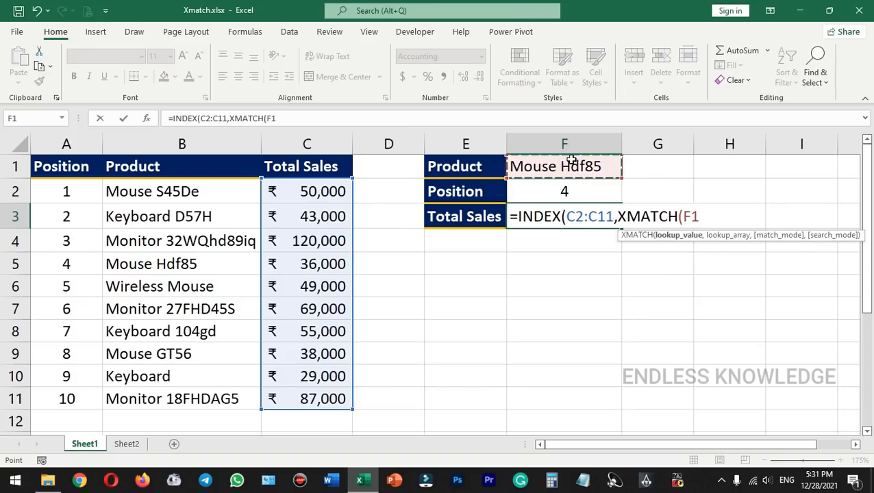
{"action": "type", "text": ","}
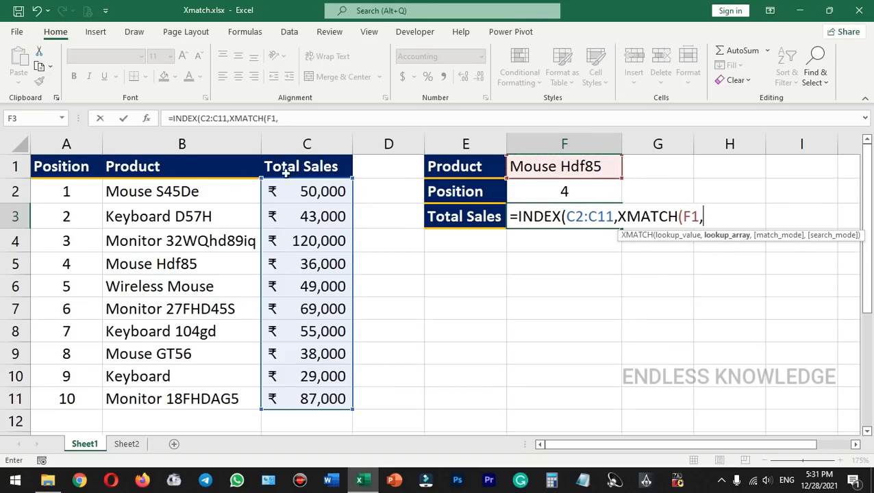
{"action": "left_click_drag", "start_coordinate": [153, 191], "coordinate": [156, 389]}
{"action": "type", "text": ")"}
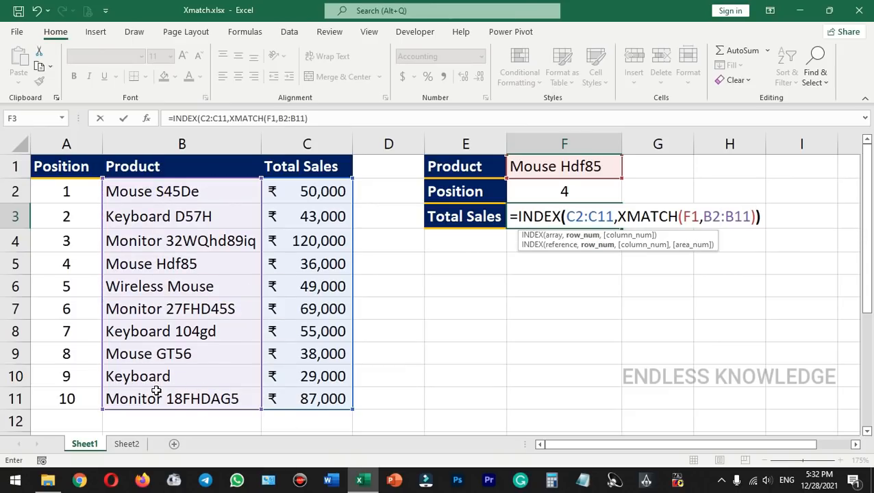
{"action": "type", "text": ")"}
{"action": "key", "text": "Return"}
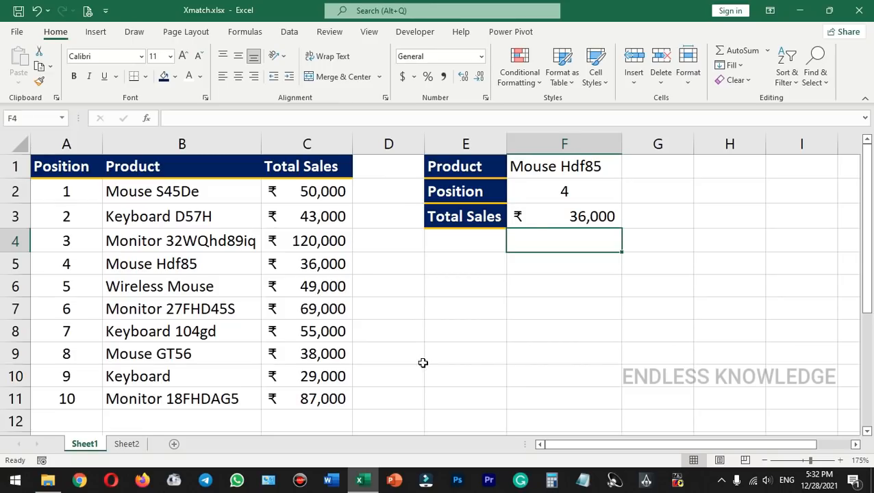
Review the selected product in F1 and the Position and Total Sales formulas in F2 and F3.
{"action": "left_click", "coordinate": [569, 168]}
{"action": "left_click", "coordinate": [552, 192]}
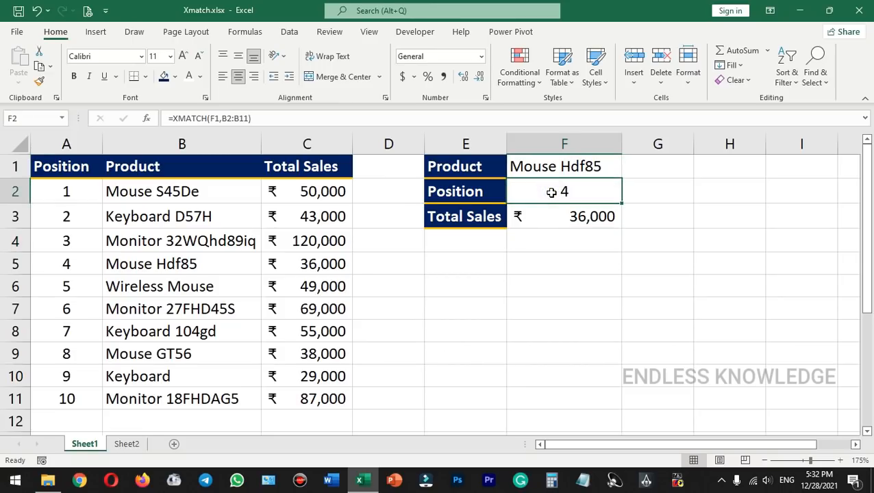
{"action": "left_click", "coordinate": [552, 167]}
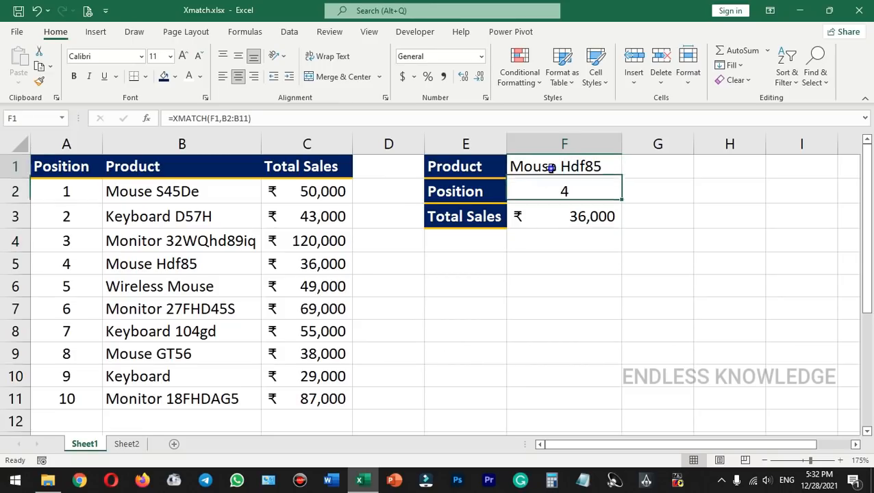
{"action": "left_click", "coordinate": [554, 217]}
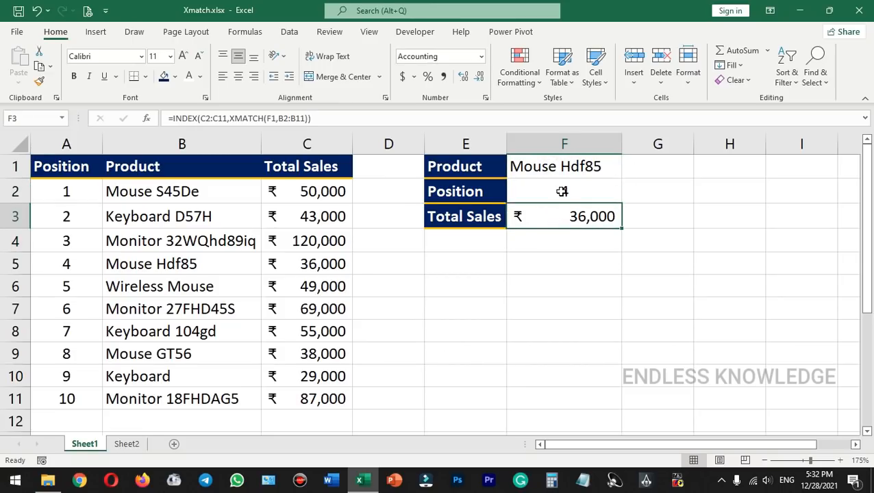
Switch the product in F1 to Monitor 27FHD45S and then to Mouse GT56, checking the Total Sales formula in F3.
{"action": "left_click", "coordinate": [565, 166]}
{"action": "left_click", "coordinate": [628, 172]}
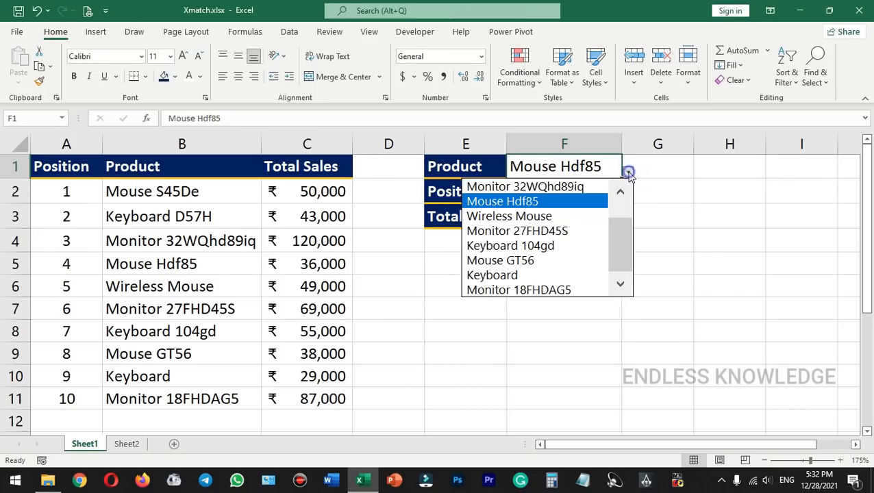
{"action": "left_click", "coordinate": [540, 233]}
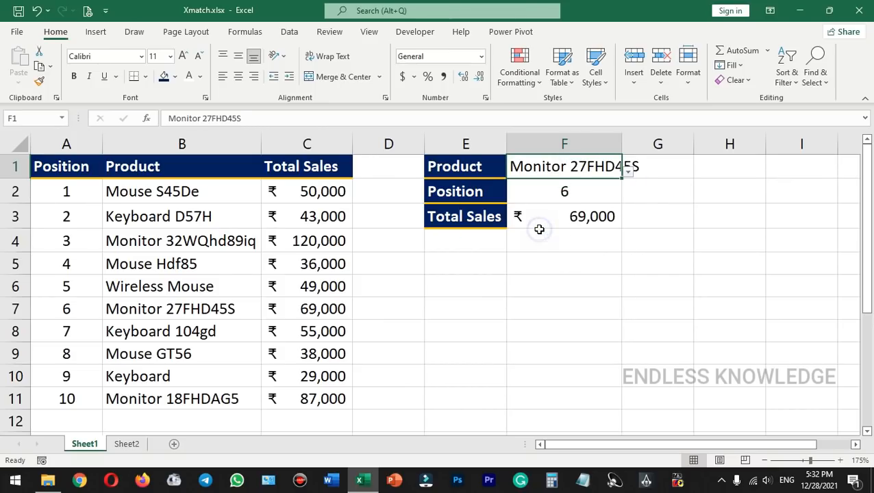
{"action": "left_click", "coordinate": [628, 172]}
{"action": "left_click", "coordinate": [528, 261]}
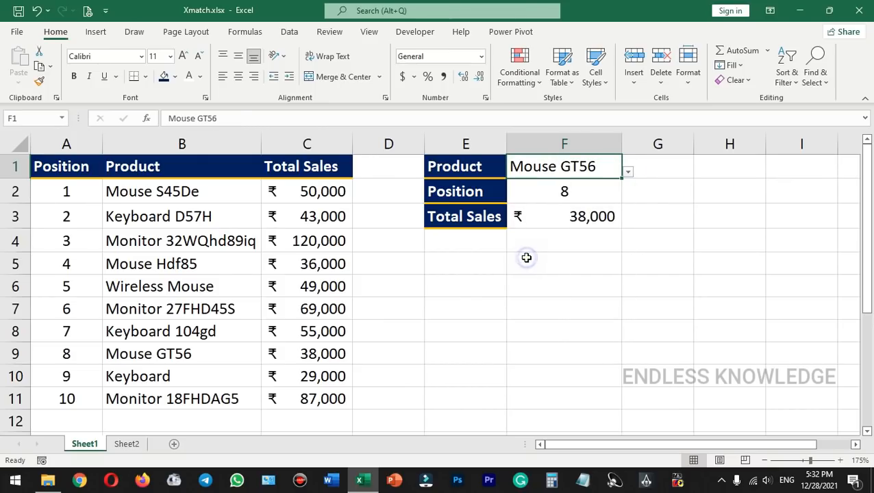
{"action": "left_click", "coordinate": [562, 217]}
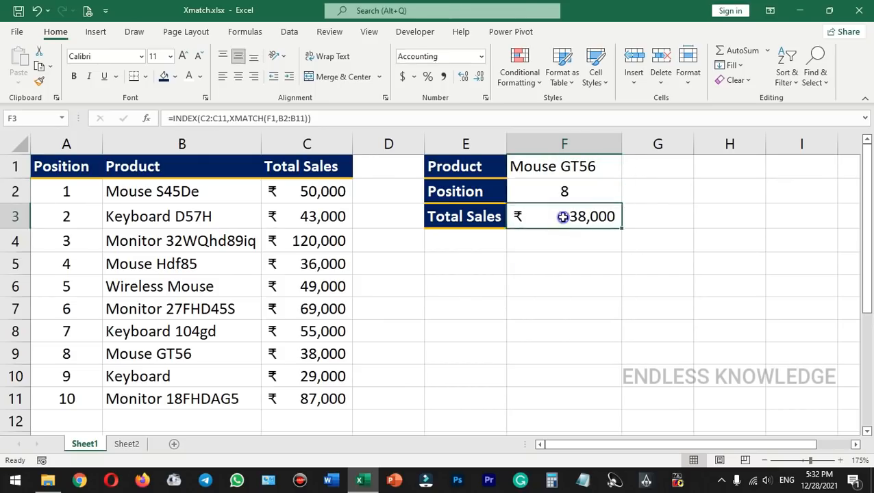
{"action": "left_click", "coordinate": [531, 248]}
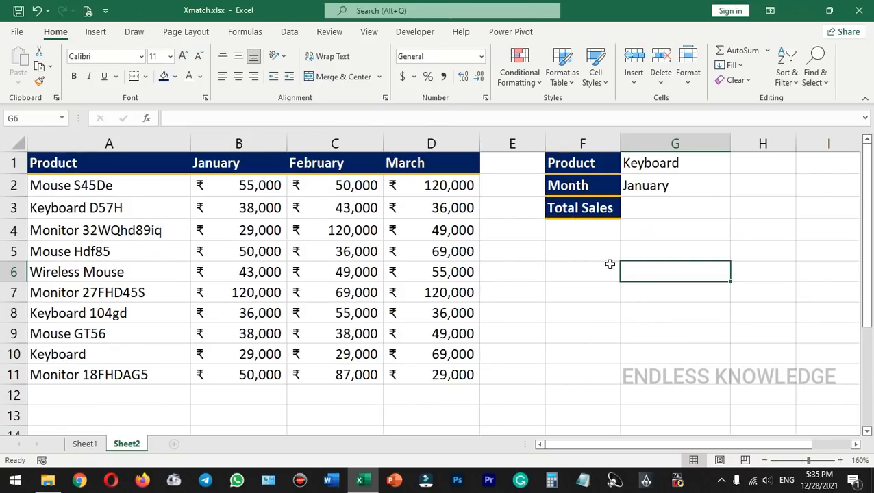
Begin an INDEX formula in the Total Sales cell G3 of Sheet2 with the monthly sales range B2:D11 as its array.
{"action": "left_click_drag", "start_coordinate": [137, 187], "coordinate": [126, 313]}
{"action": "left_click_drag", "start_coordinate": [218, 165], "coordinate": [432, 167]}
{"action": "left_click", "coordinate": [333, 249]}
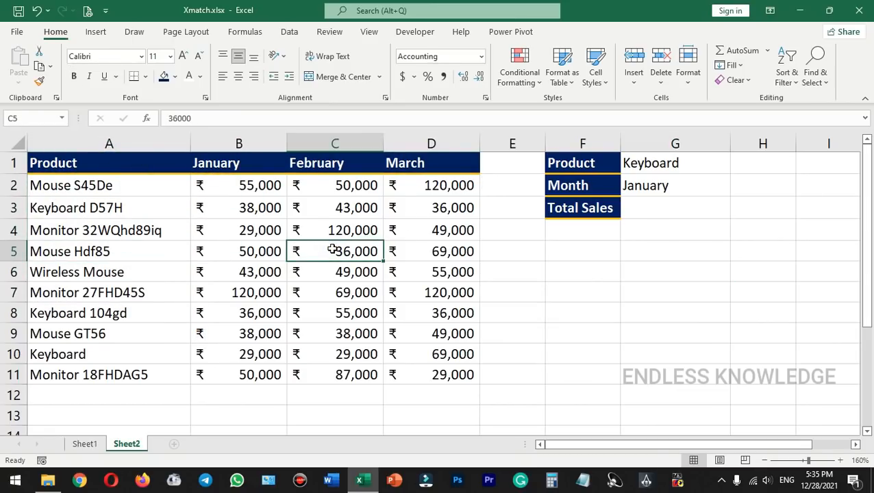
{"action": "left_click", "coordinate": [638, 209]}
{"action": "type", "text": "="}
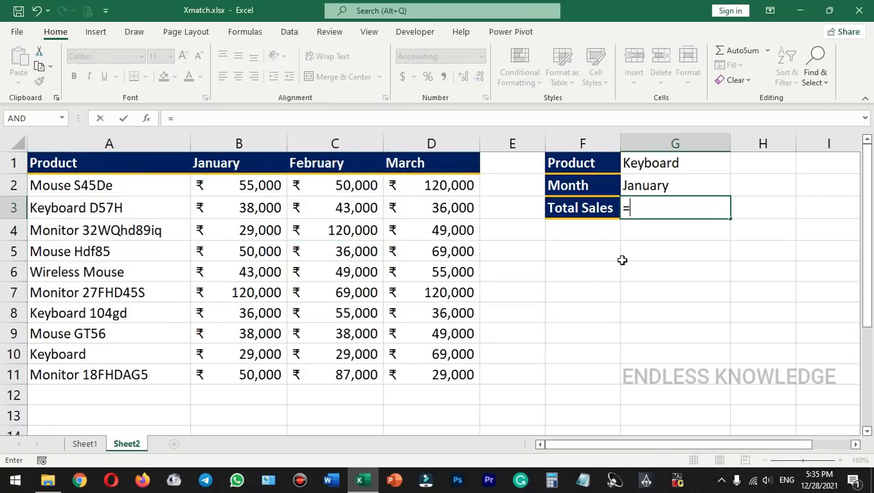
{"action": "type", "text": "inde"}
{"action": "key", "text": "Tab"}
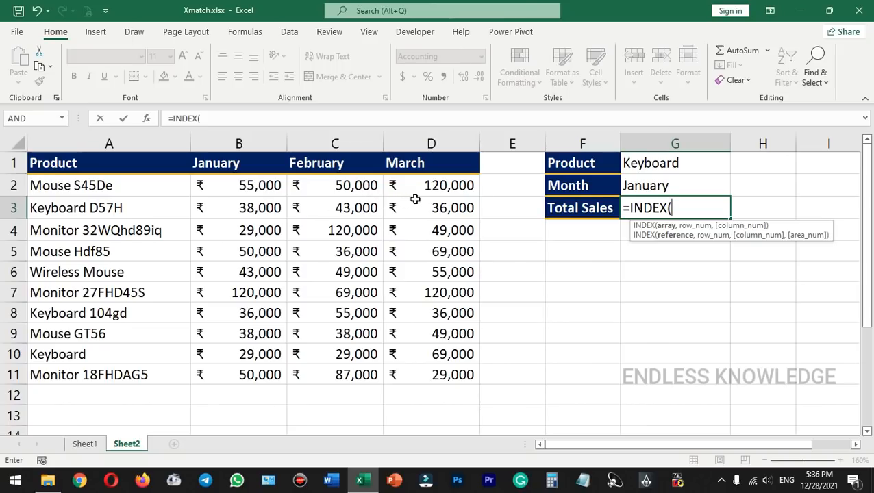
{"action": "left_click_drag", "start_coordinate": [233, 187], "coordinate": [433, 367]}
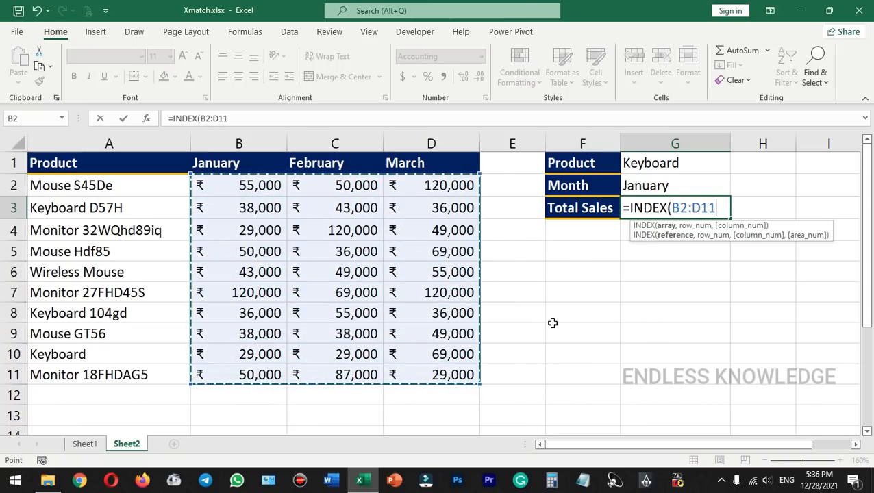
{"action": "type", "text": ","}
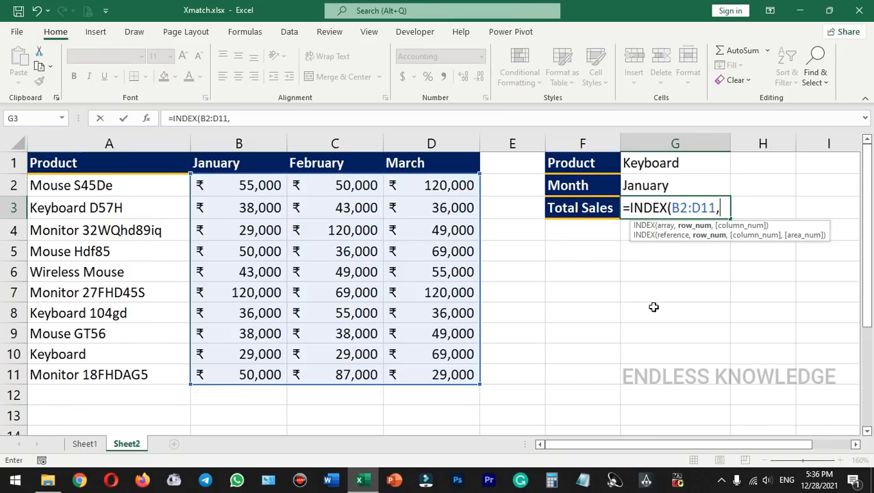
Add a nested XMATCH(G1,A2:A11) as the row number of the INDEX formula in G3.
{"action": "type", "text": "xma"}
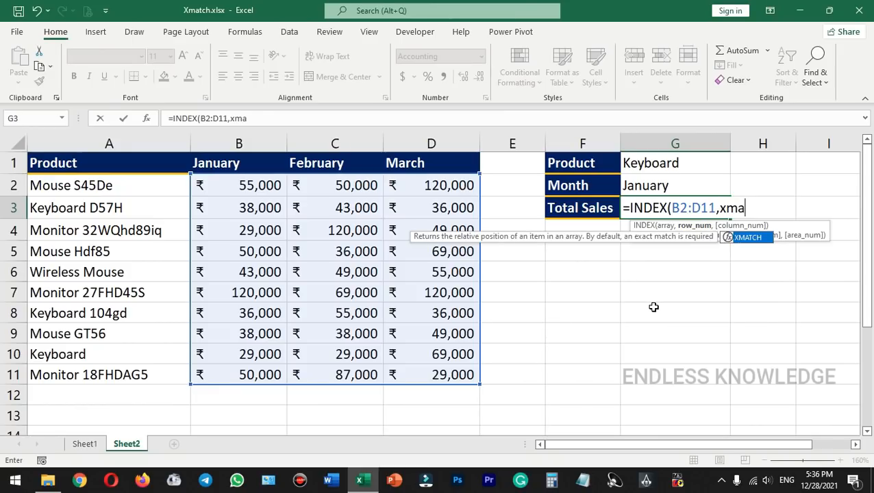
{"action": "key", "text": "Tab"}
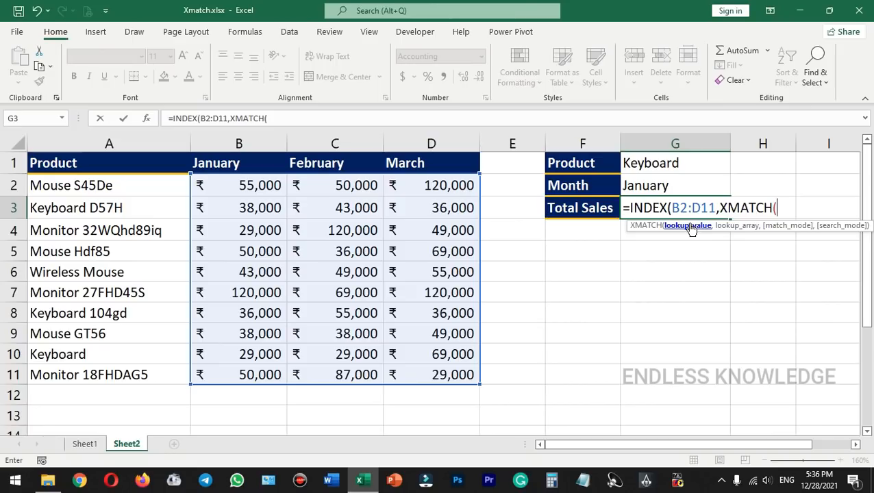
{"action": "left_click", "coordinate": [679, 163]}
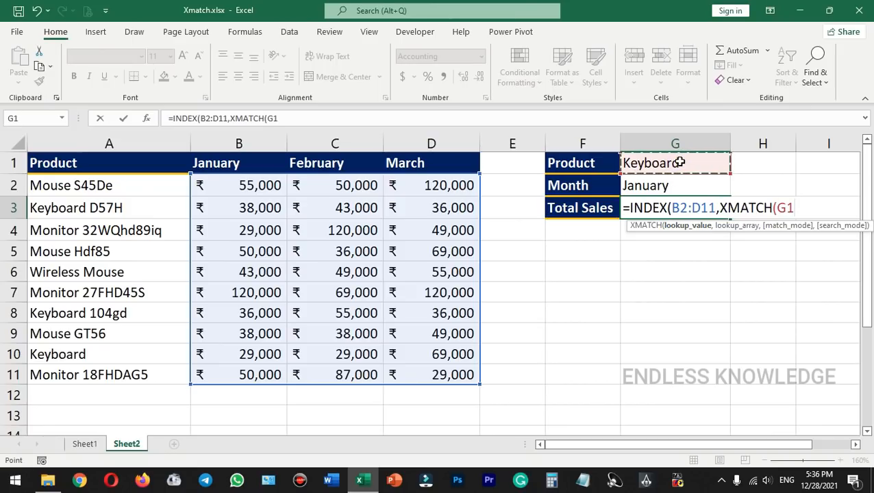
{"action": "type", "text": ","}
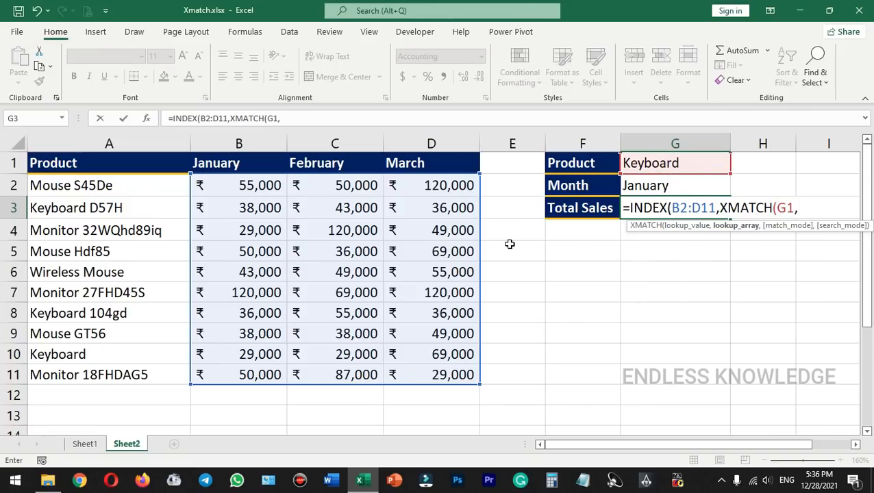
{"action": "left_click_drag", "start_coordinate": [121, 183], "coordinate": [118, 366]}
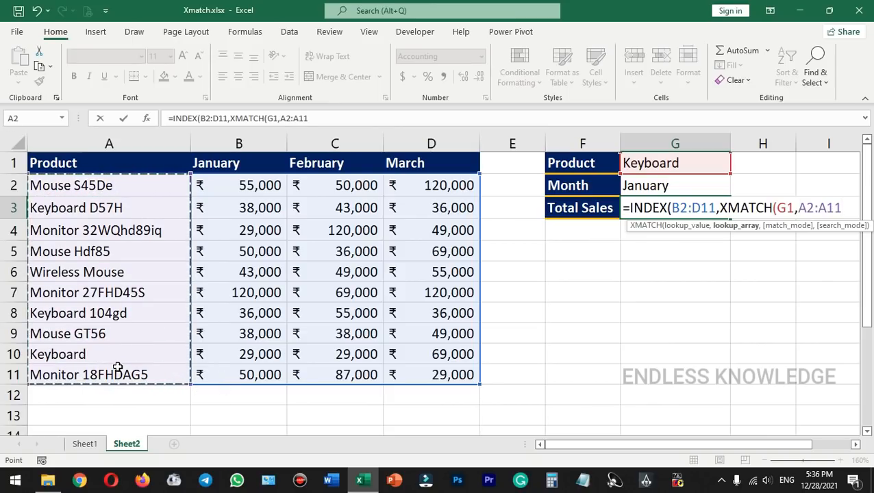
{"action": "type", "text": ")"}
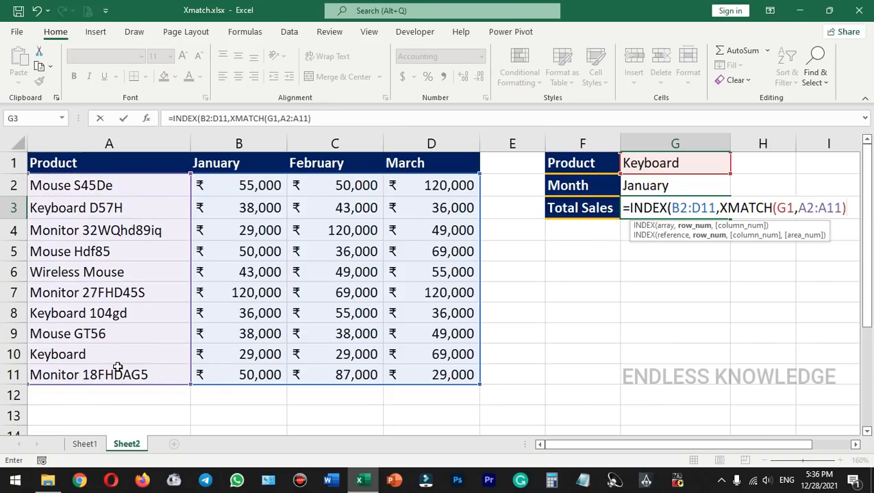
Complete the INDEX formula in G3 with a nested XMATCH(G2,B1:D1) as the column number.
{"action": "type", "text": ",xm"}
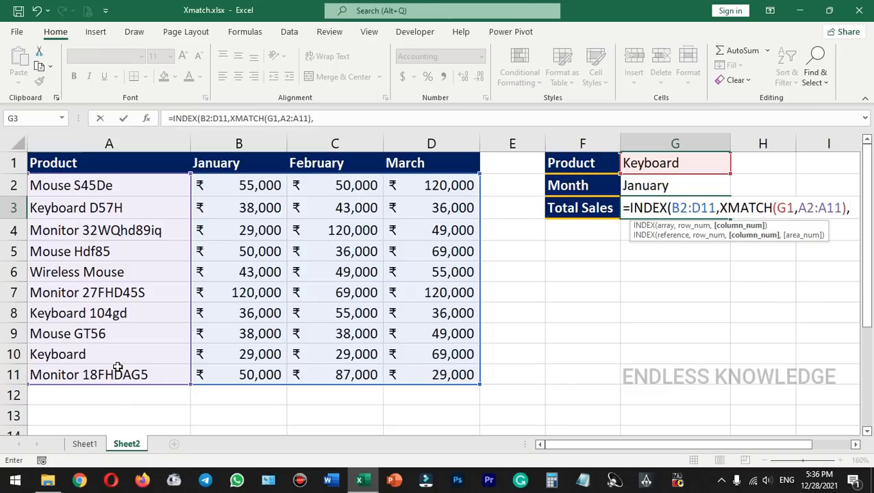
{"action": "key", "text": "Tab"}
{"action": "key", "text": "Return"}
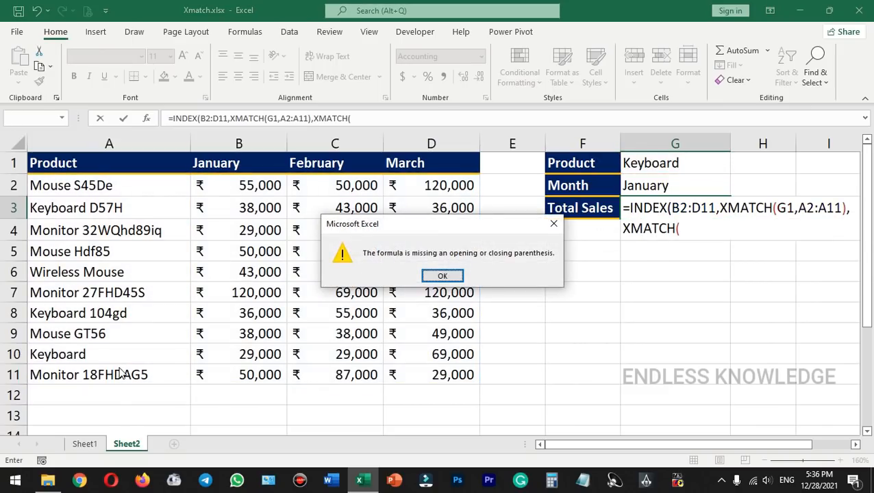
{"action": "left_click", "coordinate": [444, 276]}
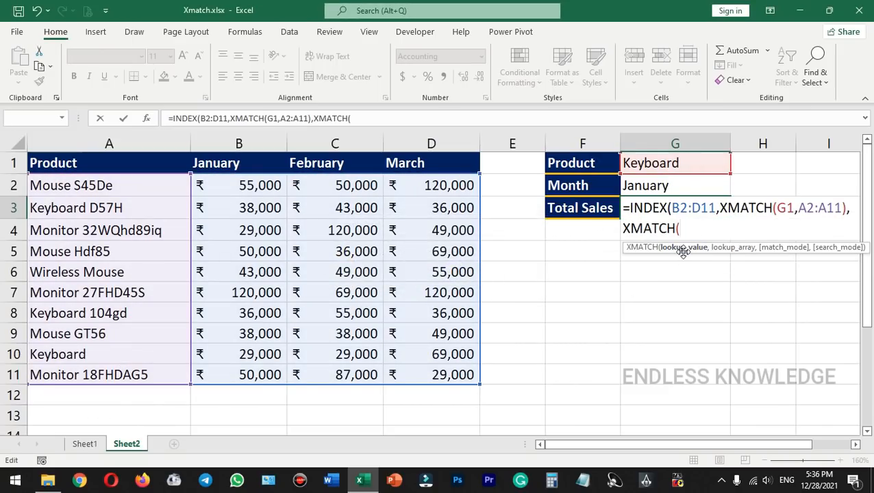
{"action": "left_click", "coordinate": [684, 185]}
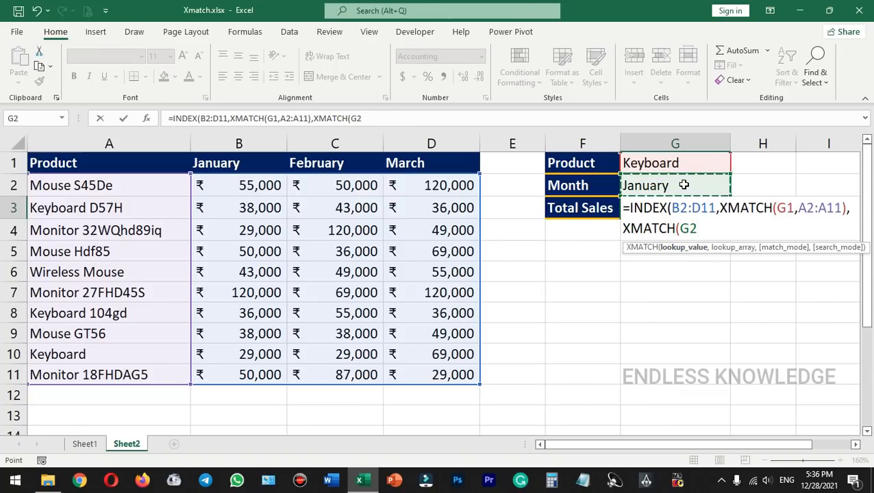
{"action": "type", "text": ","}
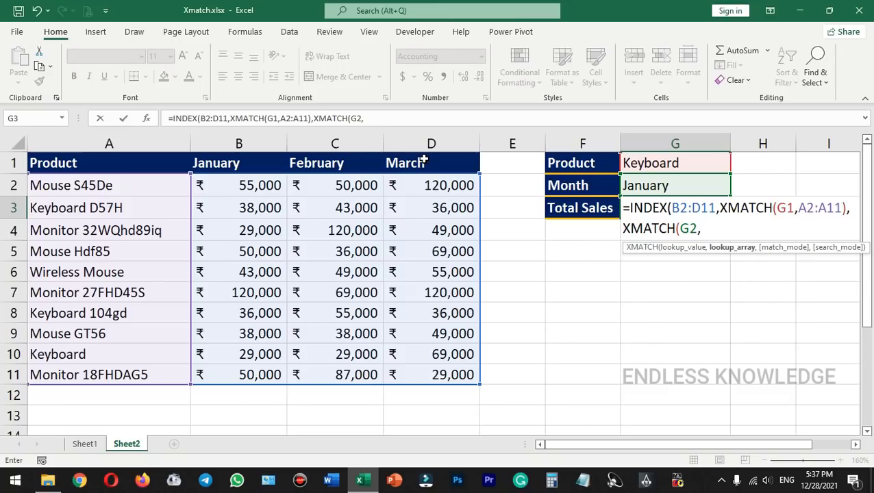
{"action": "left_click_drag", "start_coordinate": [226, 163], "coordinate": [415, 163]}
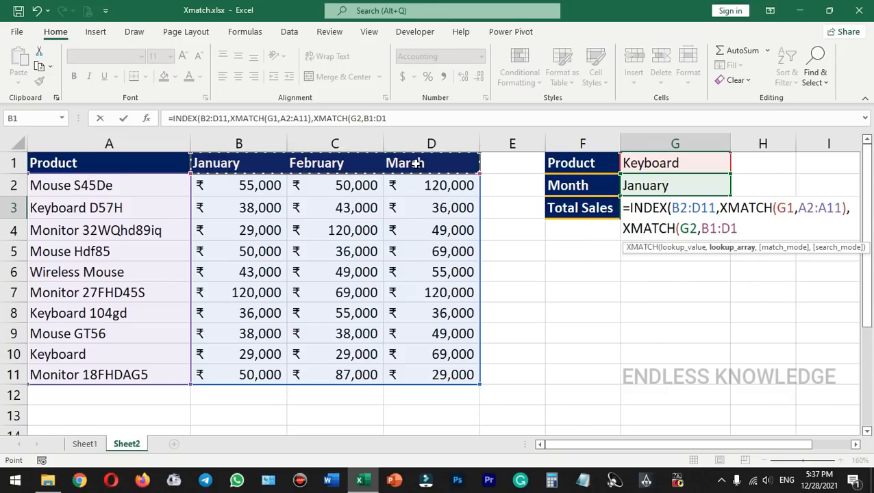
{"action": "type", "text": ")"}
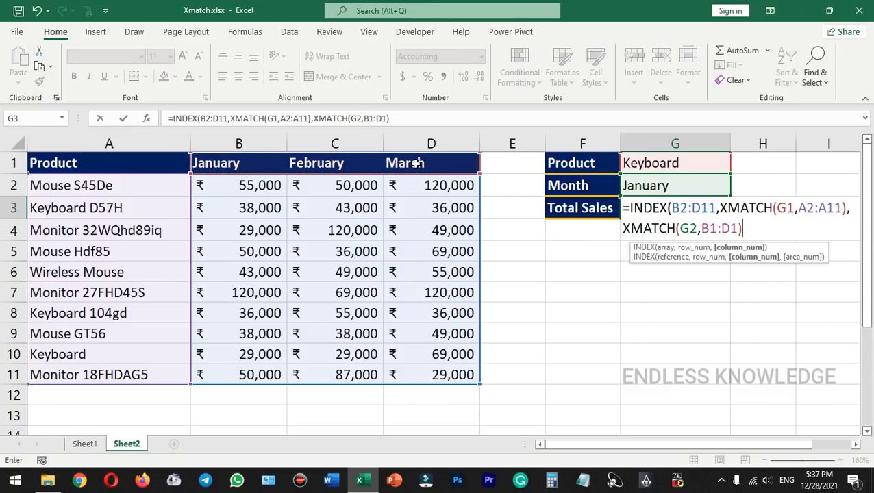
{"action": "type", "text": ")"}
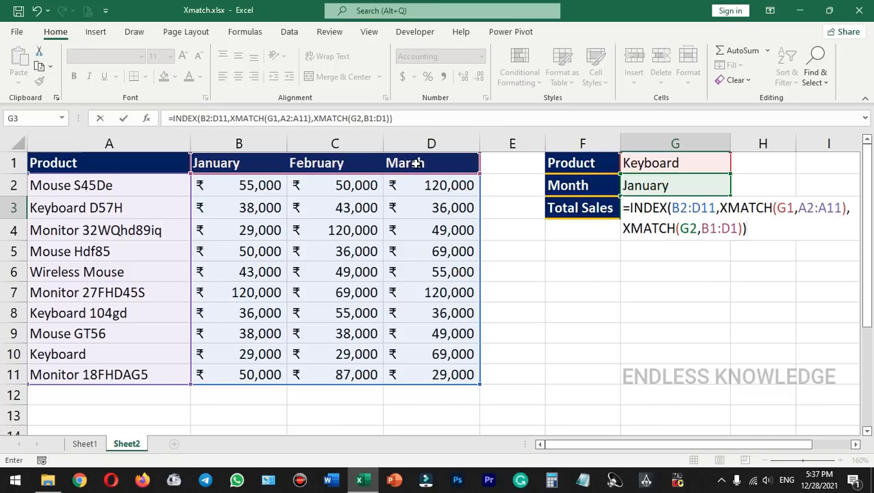
{"action": "key", "text": "Return"}
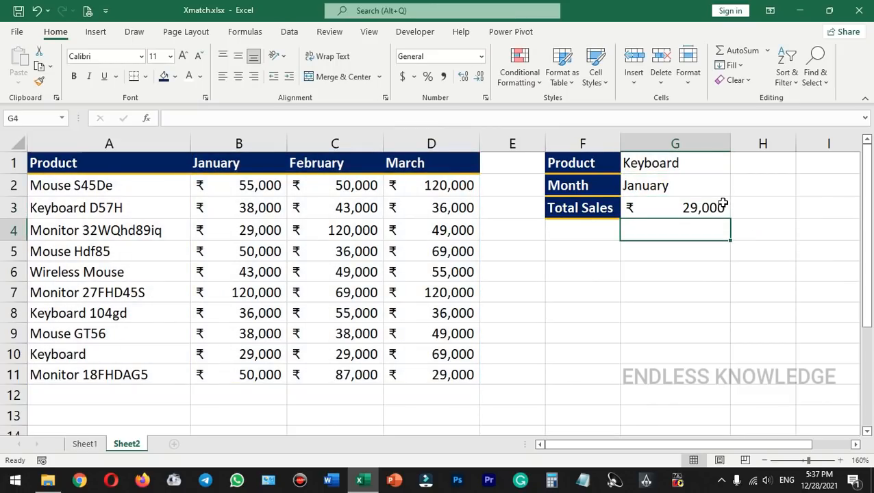
Test the two-way lookup by setting the month in G2 to March and choosing another product in G1.
{"action": "left_click", "coordinate": [705, 162]}
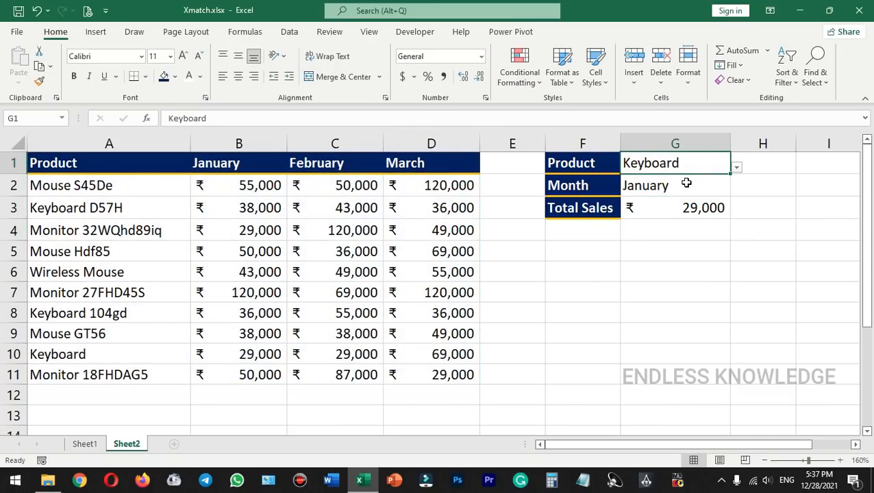
{"action": "left_click", "coordinate": [685, 185]}
{"action": "left_click", "coordinate": [676, 208]}
{"action": "left_click", "coordinate": [682, 187]}
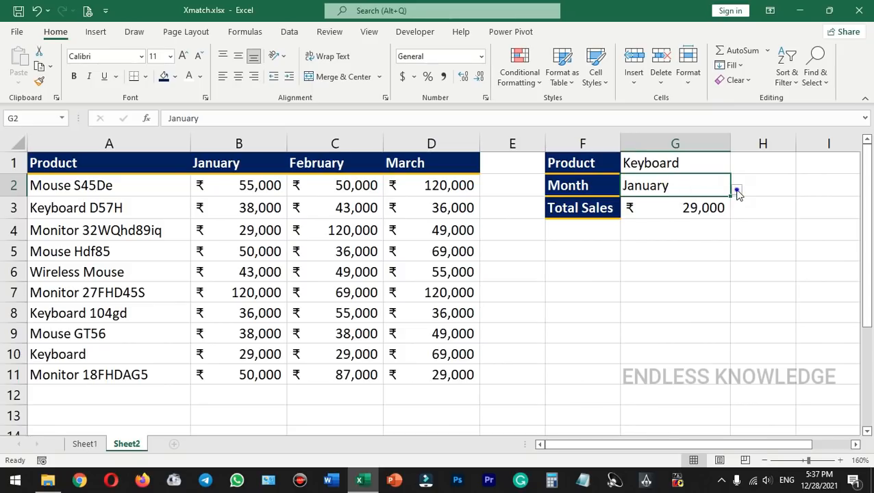
{"action": "left_click", "coordinate": [736, 189]}
{"action": "left_click", "coordinate": [661, 232]}
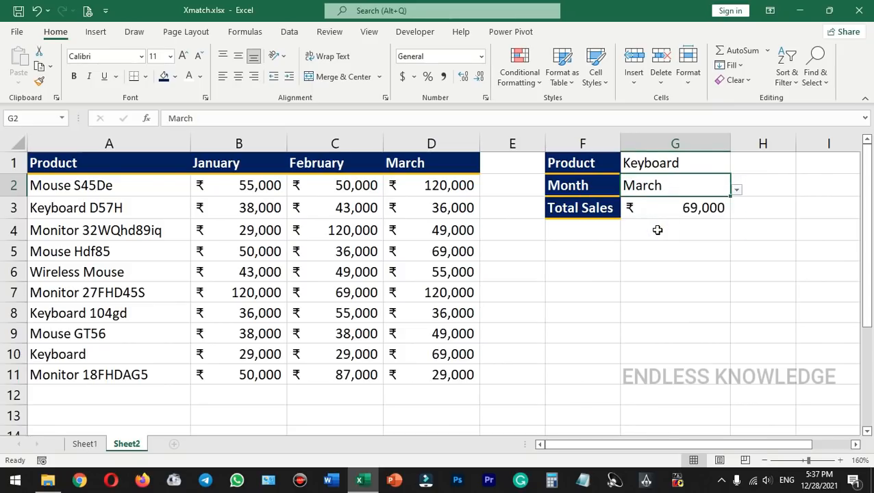
{"action": "left_click", "coordinate": [695, 168]}
{"action": "left_click", "coordinate": [735, 169]}
{"action": "left_click", "coordinate": [624, 209]}
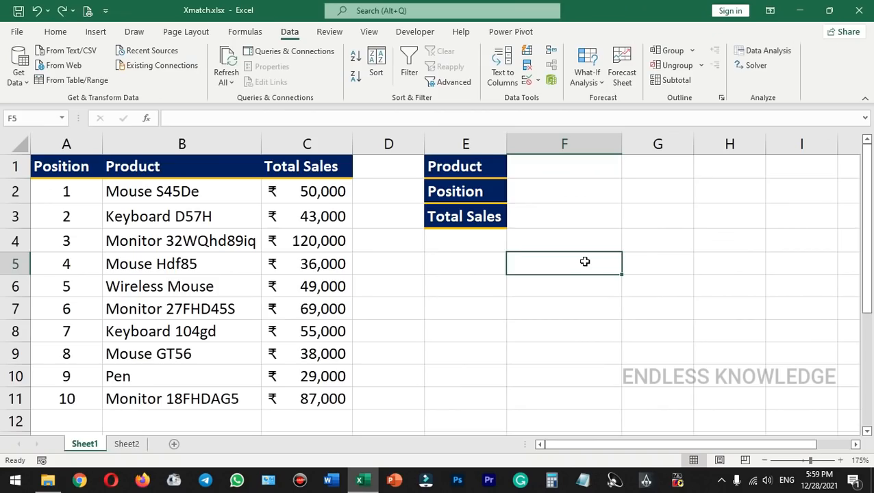
Start an XMATCH formula in F3 of Sheet1 to examine its match_mode and search_mode arguments, and discard it.
{"action": "left_click", "coordinate": [577, 231]}
{"action": "left_click", "coordinate": [578, 216]}
{"action": "type", "text": "="}
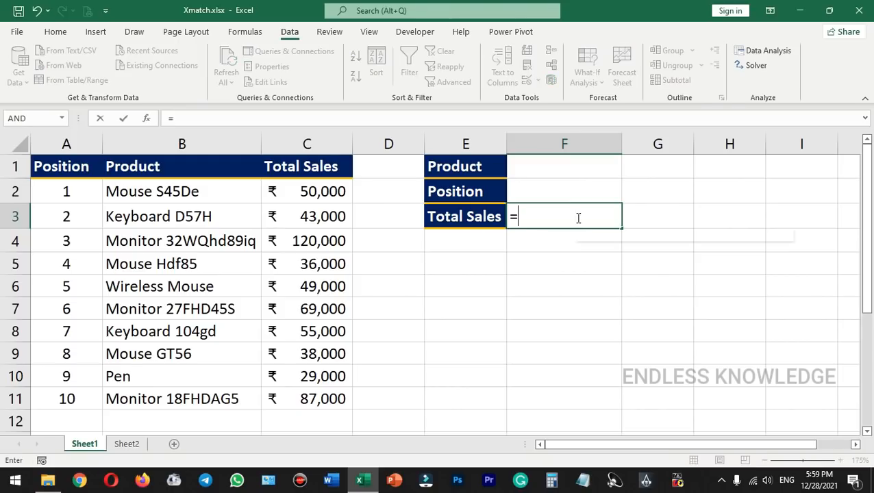
{"action": "type", "text": "xm"}
{"action": "key", "text": "Tab"}
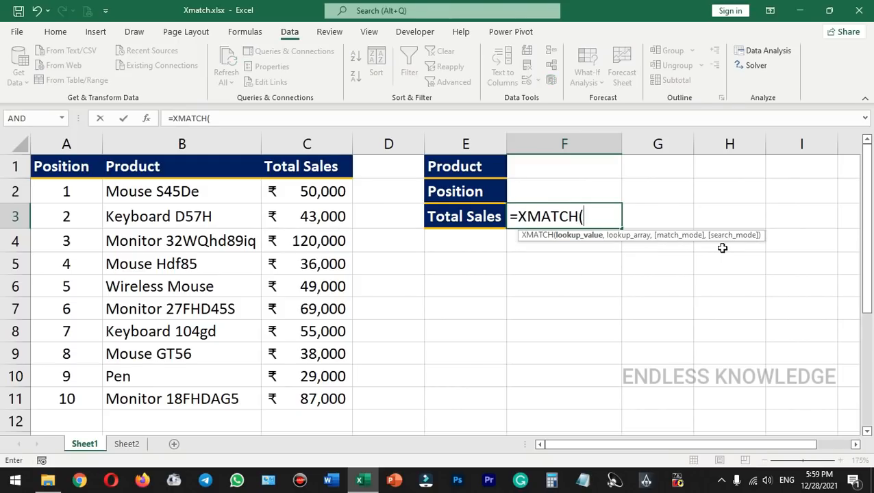
{"action": "key", "text": "Escape"}
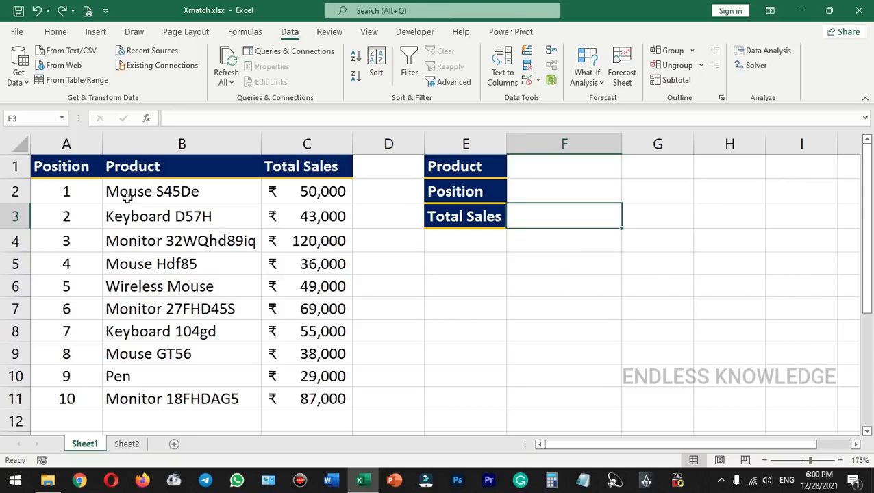
{"action": "left_click", "coordinate": [526, 174]}
{"action": "type", "text": "Mouse"}
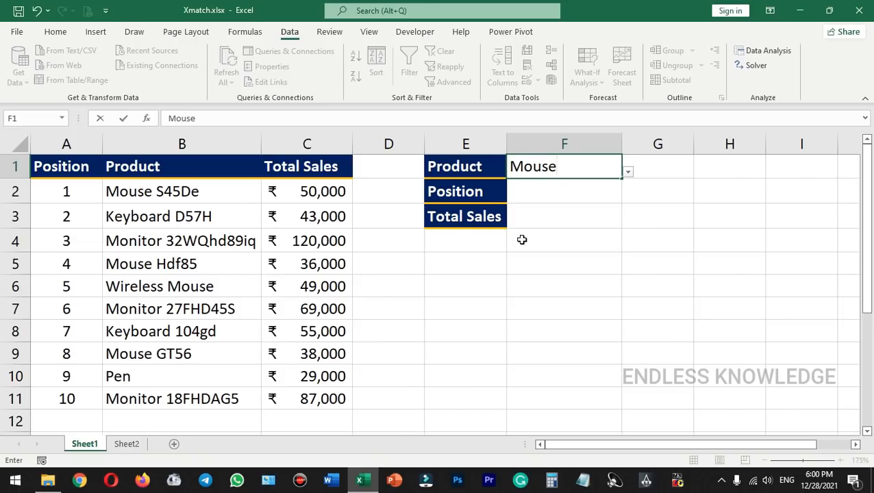
{"action": "type", "text": "*"}
{"action": "key", "text": "Escape"}
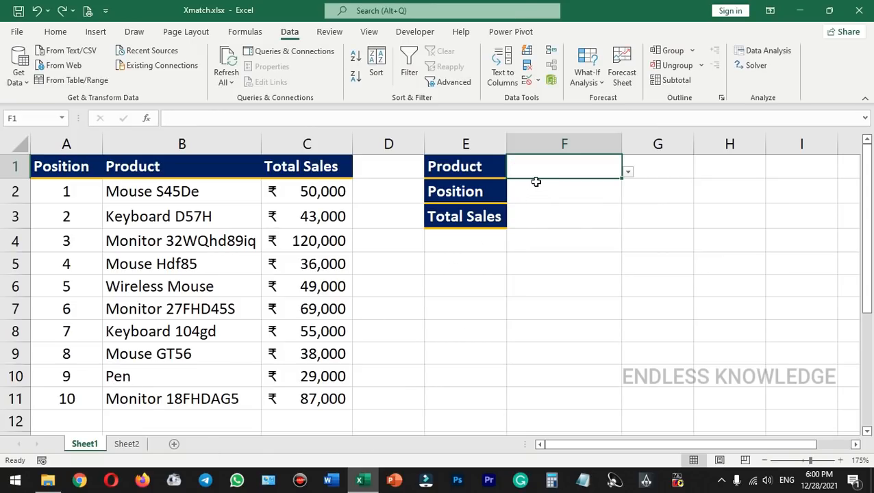
{"action": "type", "text": "P"}
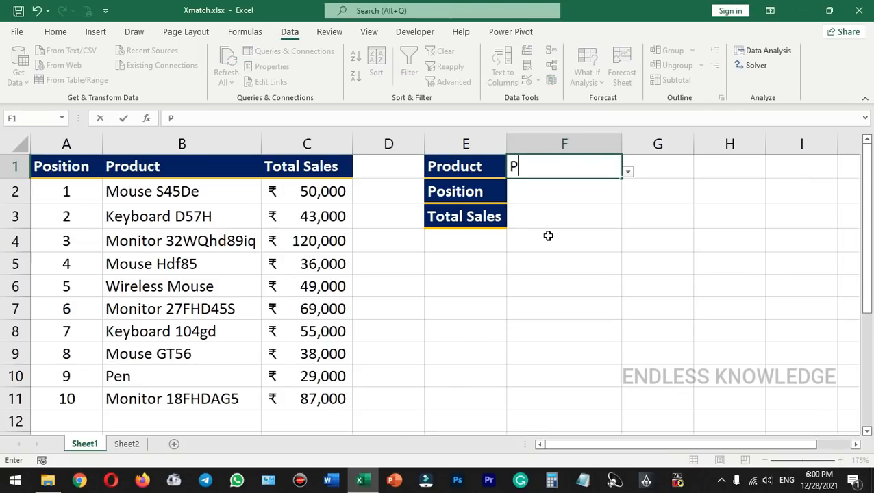
{"action": "type", "text": "?n"}
{"action": "key", "text": "Escape"}
Enter the wildcard text Mouse* as the product in F1.
{"action": "type", "text": "Mouse"}
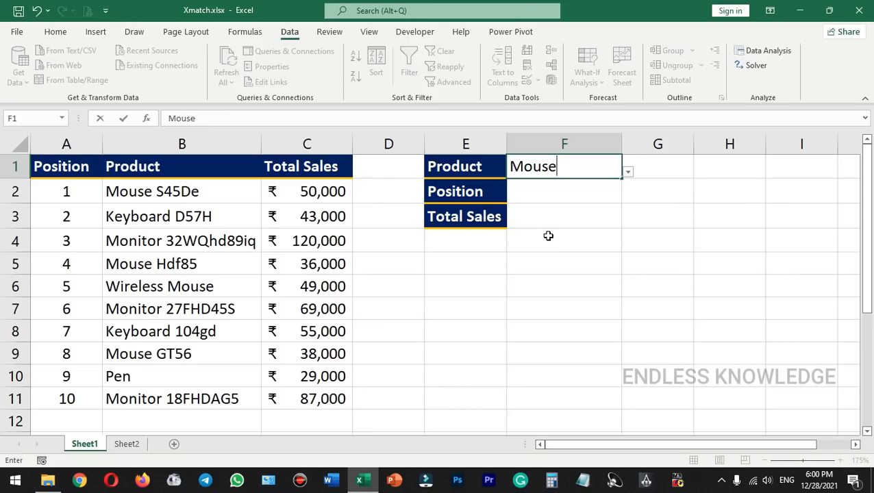
{"action": "type", "text": "*"}
{"action": "key", "text": "Return"}
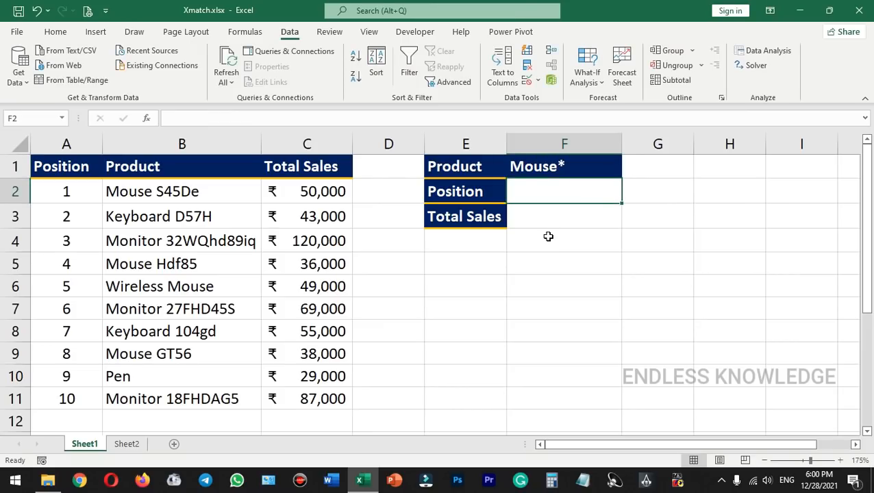
Start an INDEX formula in F3 with the total sales range C2:C11 as its array.
{"action": "left_click", "coordinate": [553, 218]}
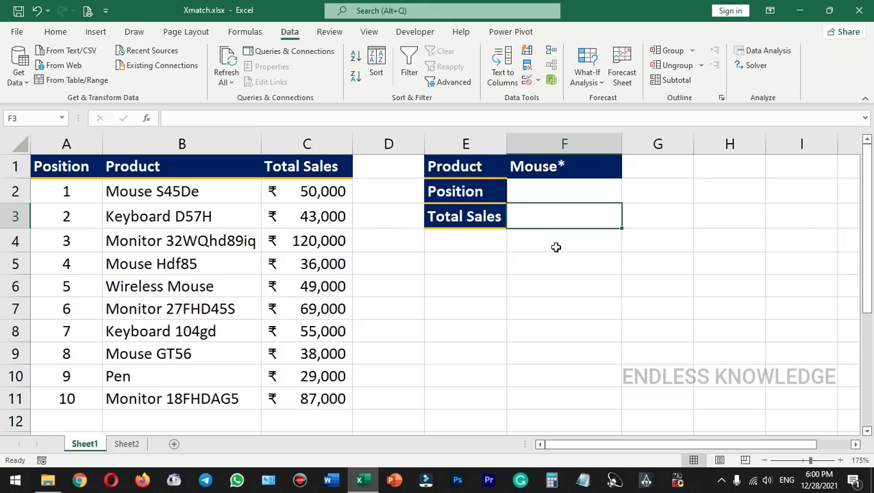
{"action": "type", "text": "=ind"}
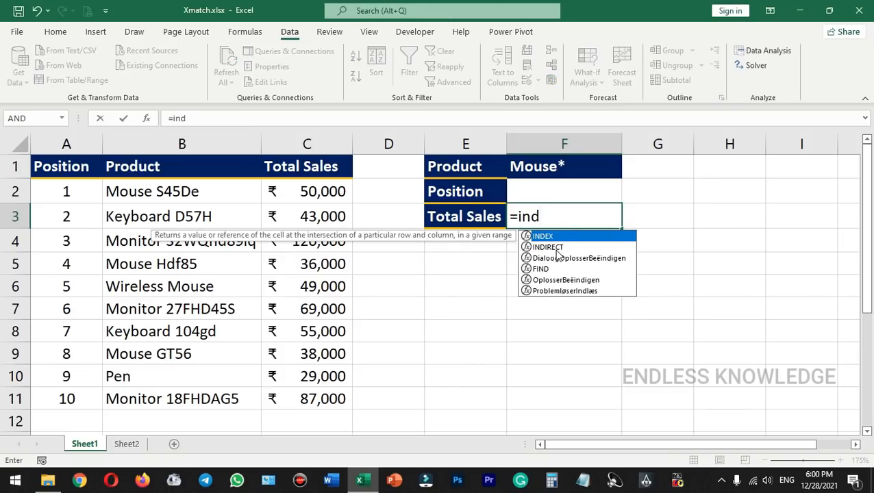
{"action": "key", "text": "Tab"}
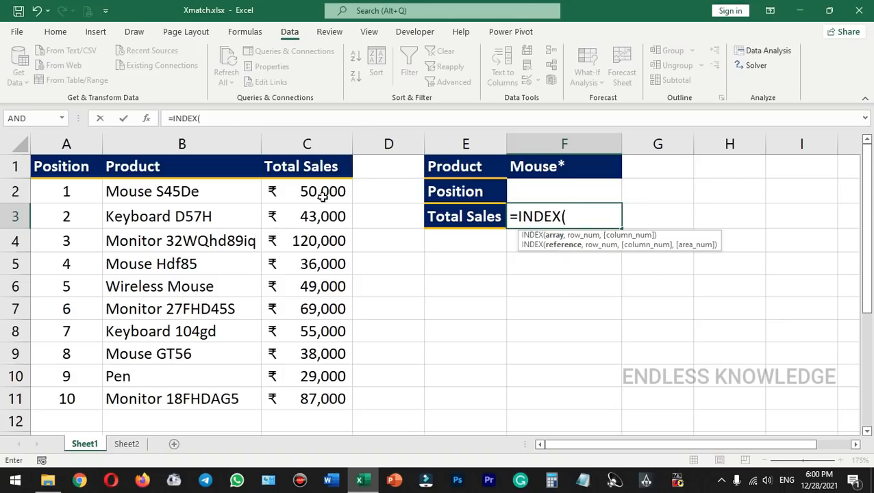
{"action": "left_click_drag", "start_coordinate": [322, 190], "coordinate": [307, 393]}
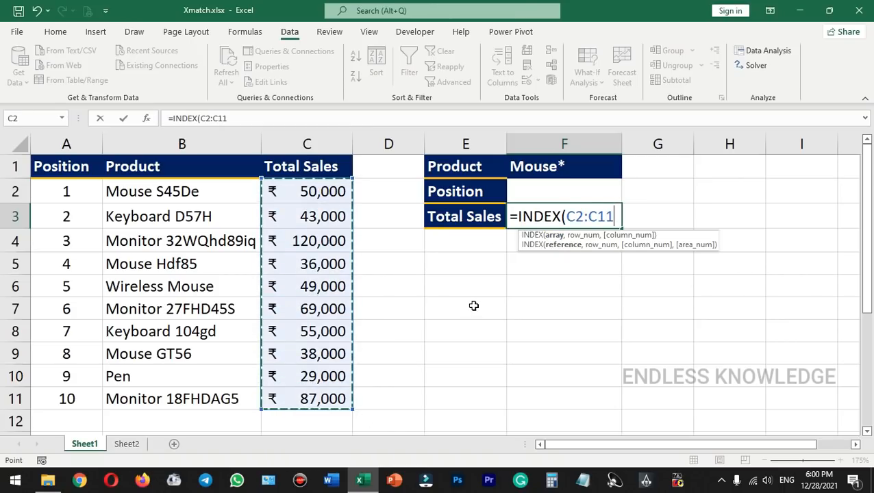
{"action": "type", "text": ","}
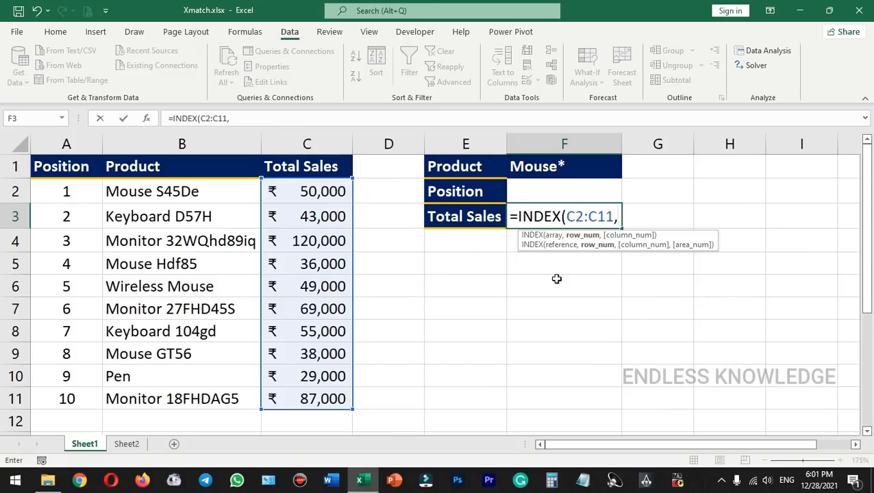
Nest XMATCH as the row number of the F3 formula, with F1 as lookup value and B2:B11 as lookup array.
{"action": "type", "text": "xm"}
{"action": "key", "text": "Tab"}
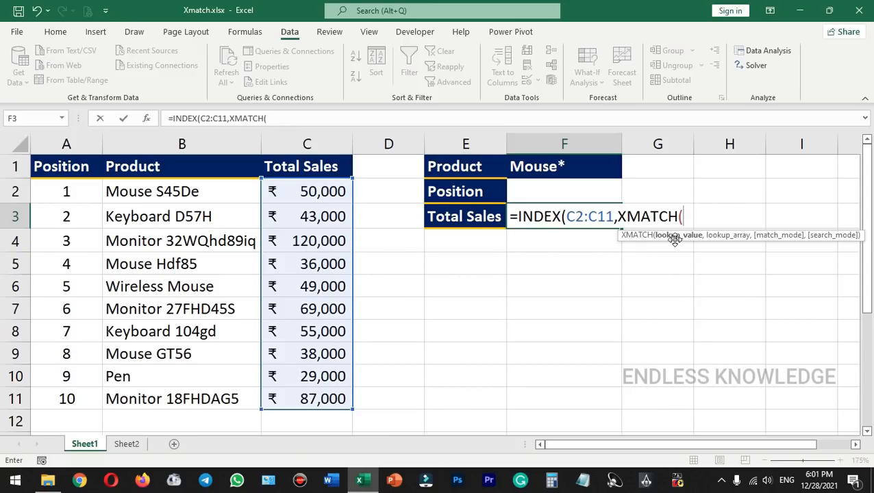
{"action": "left_click", "coordinate": [551, 166]}
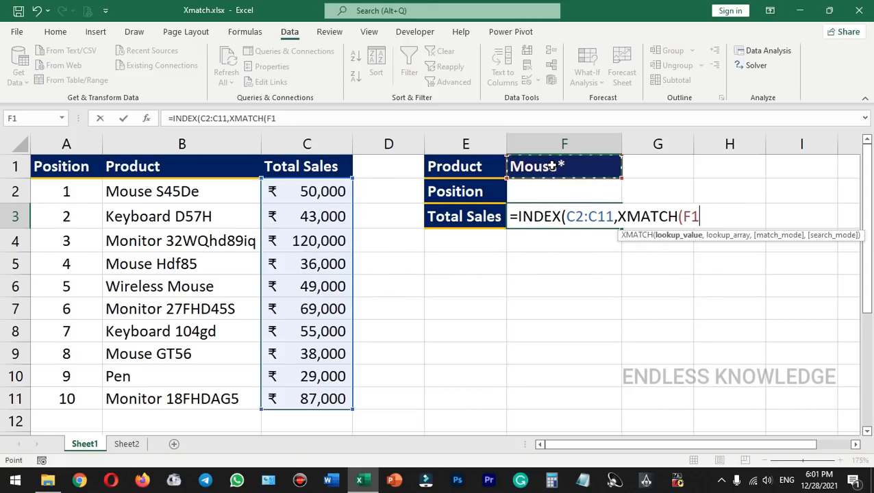
{"action": "type", "text": ","}
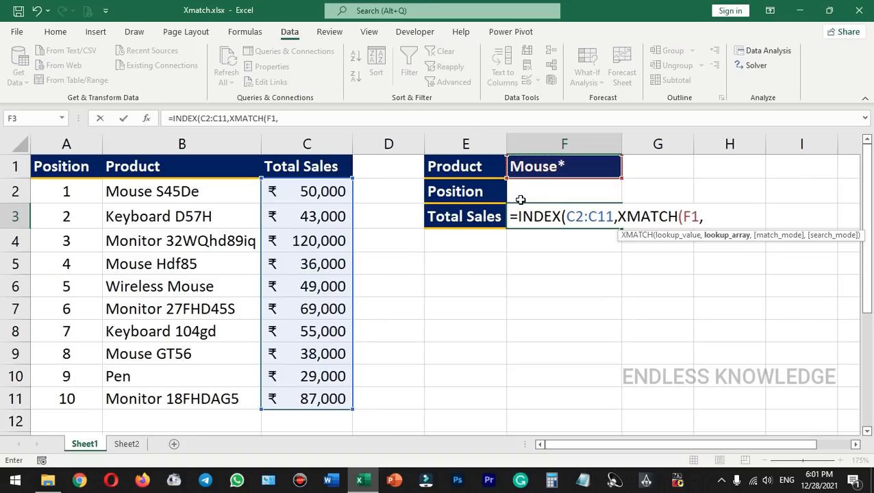
{"action": "left_click_drag", "start_coordinate": [117, 191], "coordinate": [143, 398]}
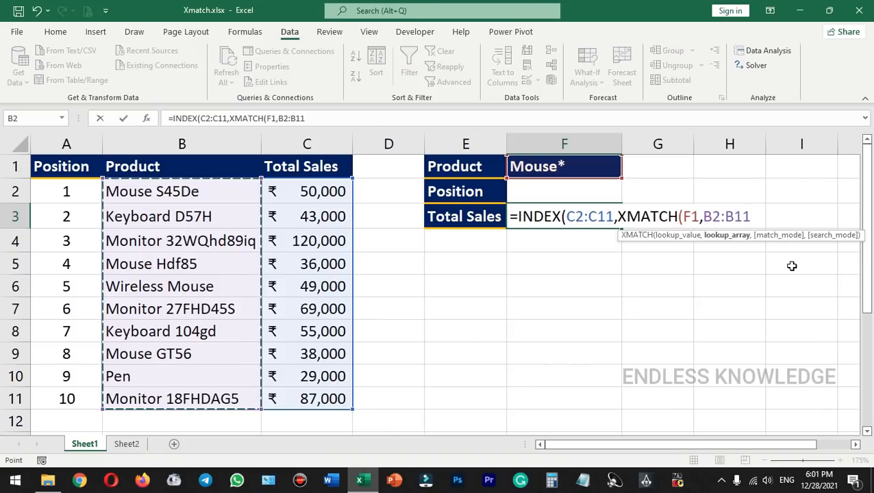
Set the XMATCH match mode to 2 (Wildcard character match), complete the F3 formula, and check it against the first mouse product.
{"action": "type", "text": ","}
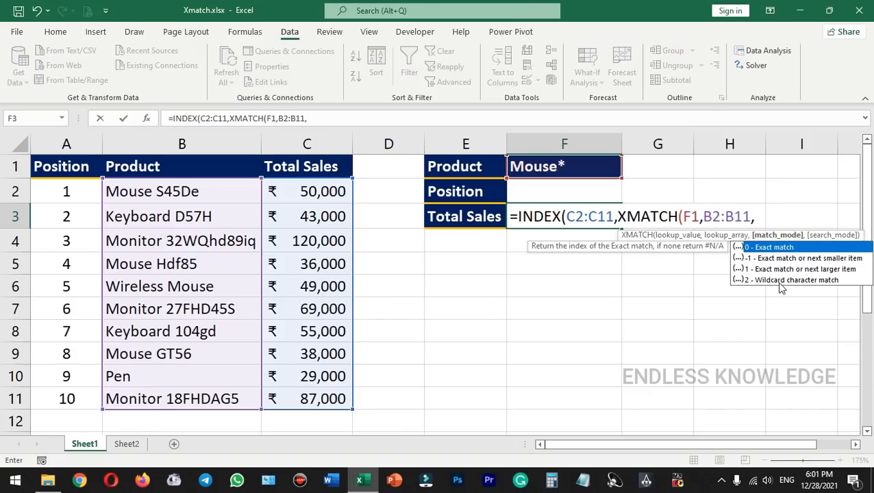
{"action": "left_click", "coordinate": [816, 284]}
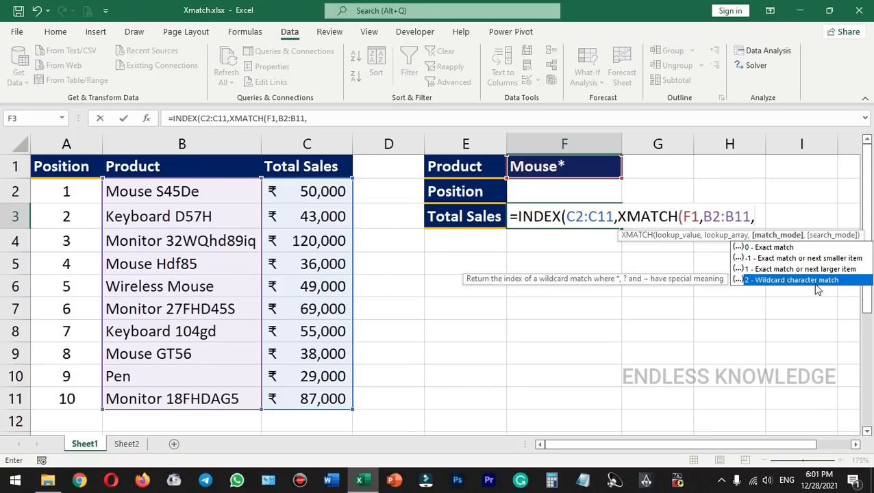
{"action": "double_click", "coordinate": [816, 283]}
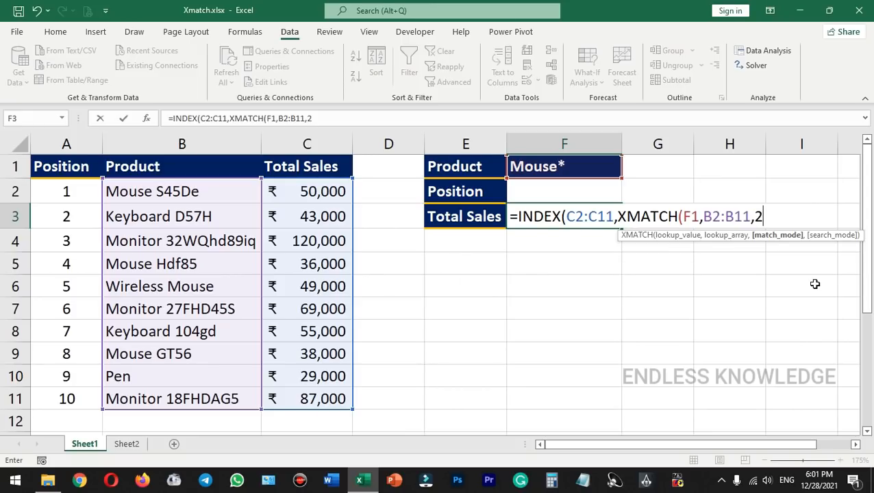
{"action": "type", "text": ","}
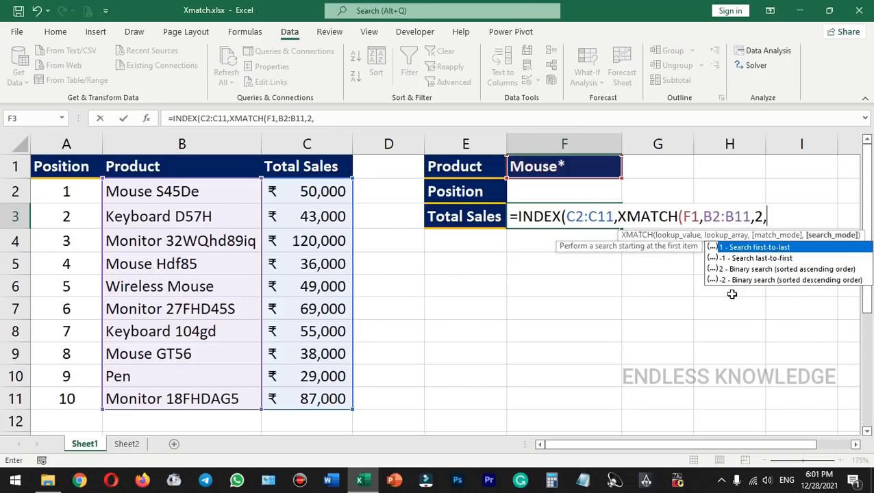
{"action": "key", "text": "BackSpace"}
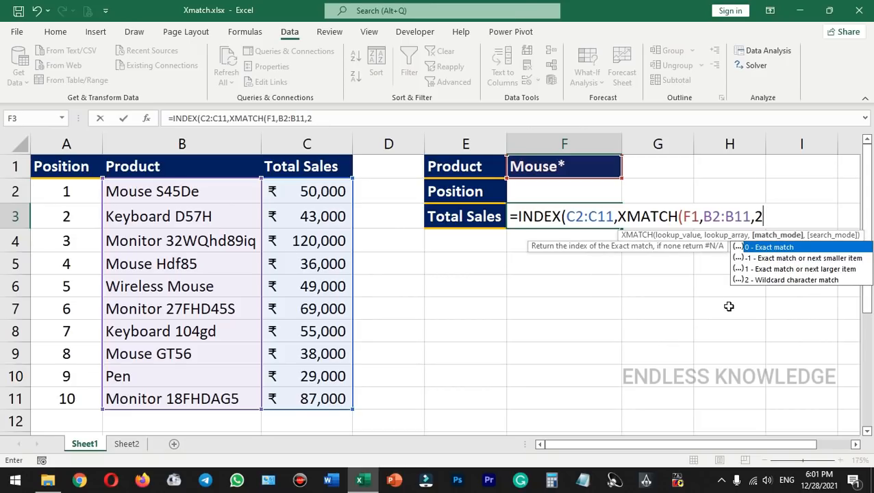
{"action": "type", "text": ")"}
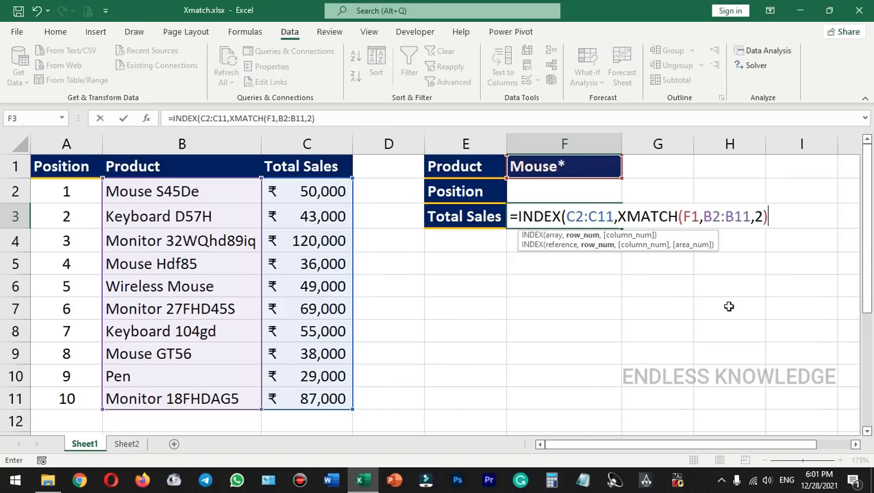
{"action": "type", "text": ")"}
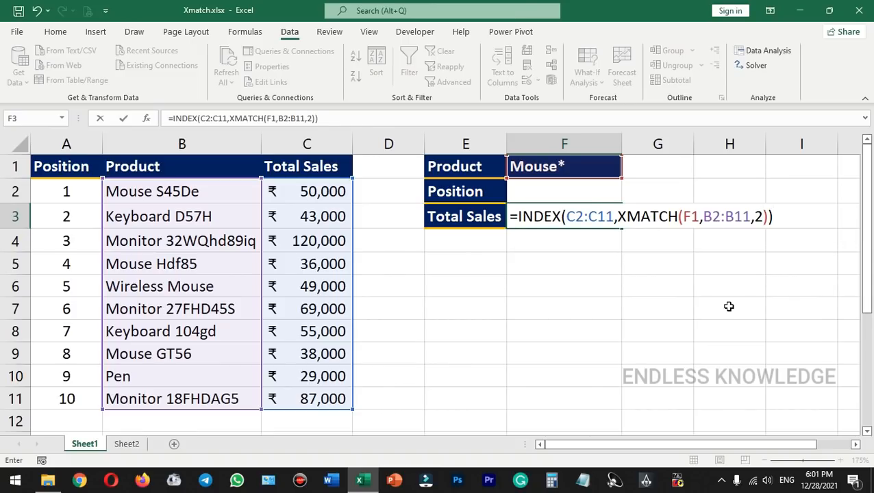
{"action": "key", "text": "Return"}
{"action": "left_click", "coordinate": [544, 218]}
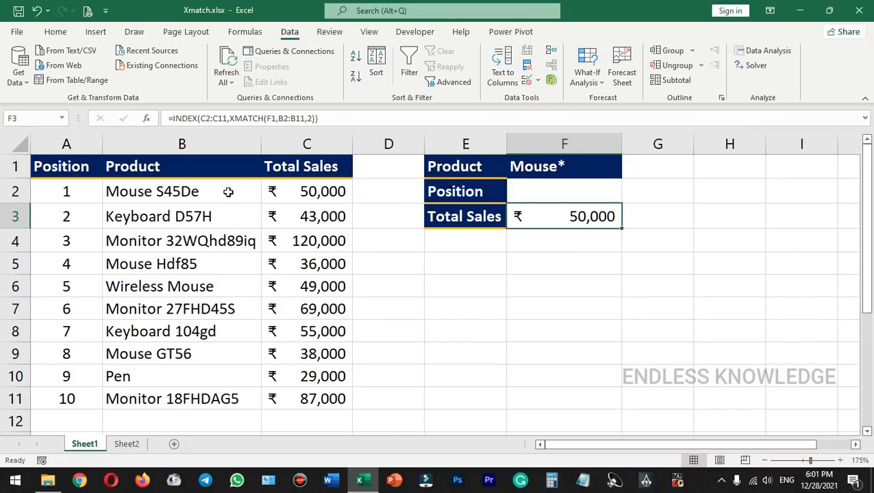
{"action": "left_click", "coordinate": [135, 192]}
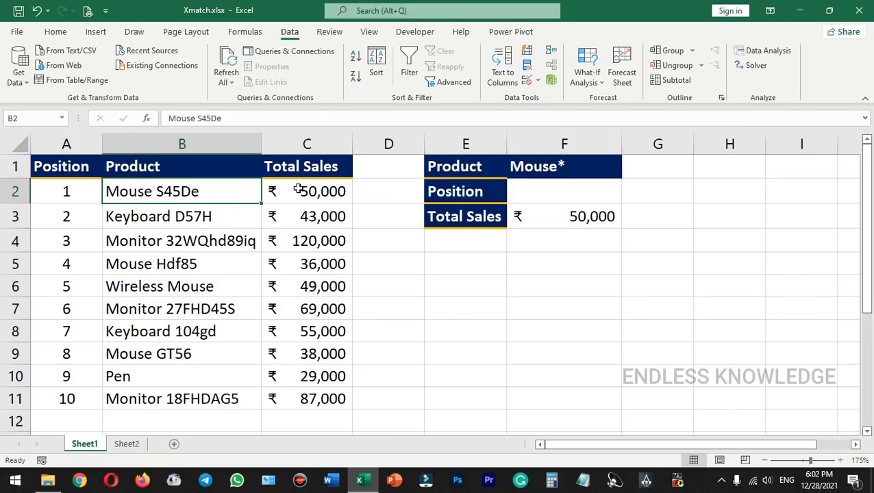
Add search mode -1 (Search last-to-first) to the XMATCH in F3 and compare the result with the Mouse GT56 row.
{"action": "double_click", "coordinate": [613, 223]}
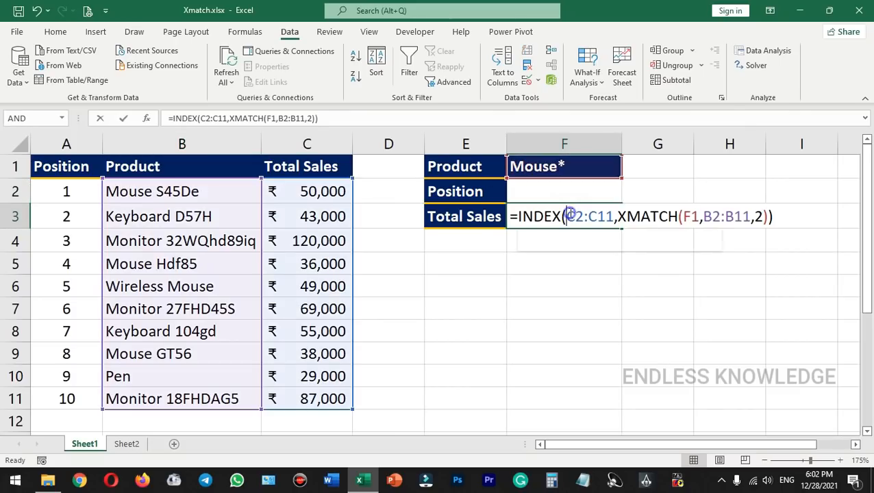
{"action": "left_click", "coordinate": [763, 216]}
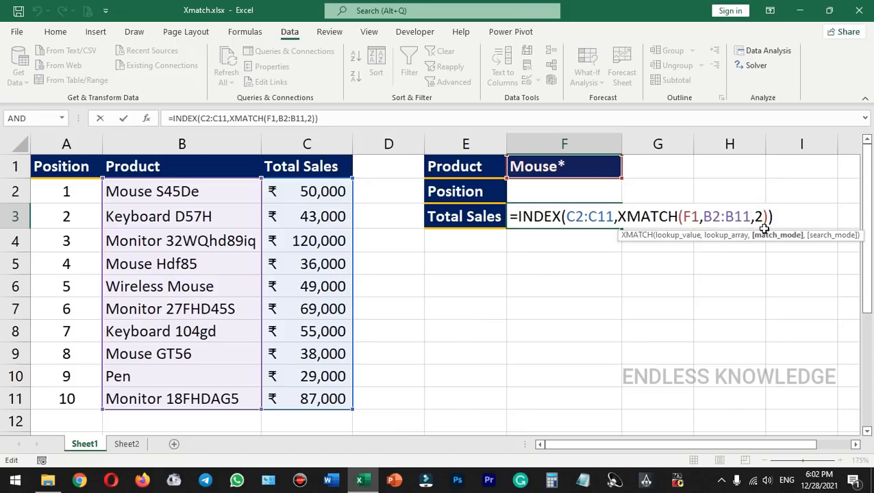
{"action": "type", "text": ","}
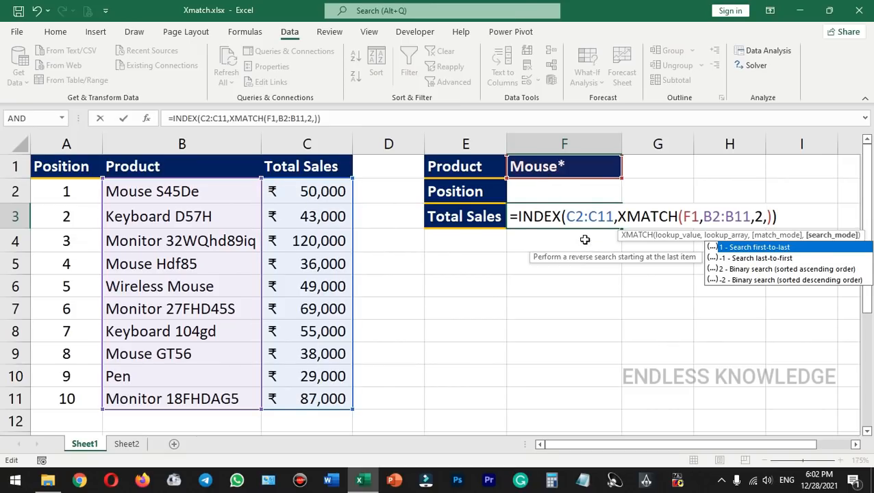
{"action": "key", "text": "Down"}
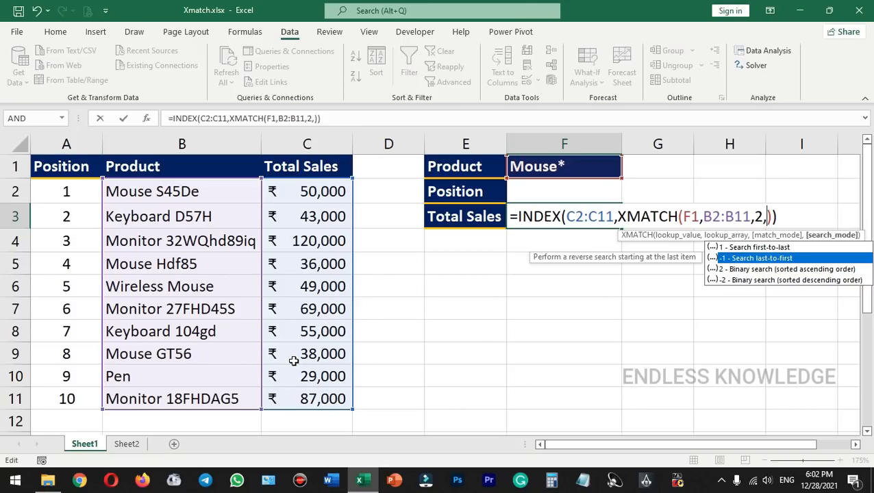
{"action": "key", "text": "Escape"}
{"action": "type", "text": "-1"}
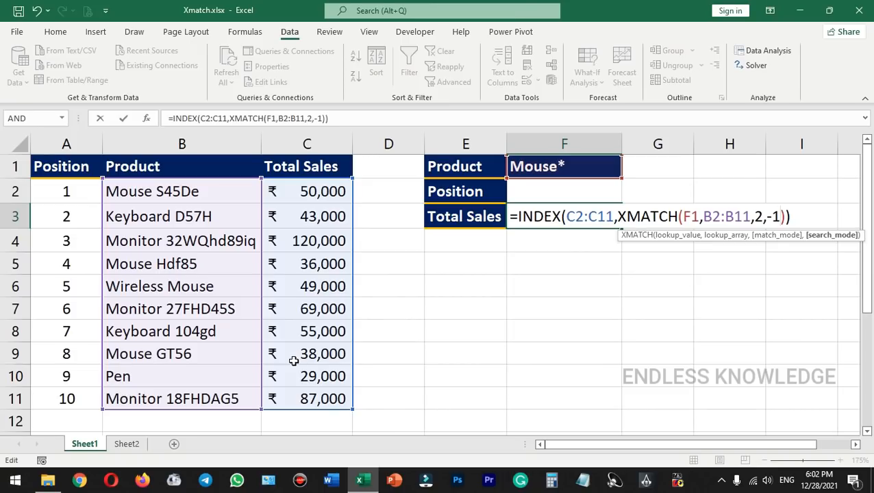
{"action": "key", "text": "Return"}
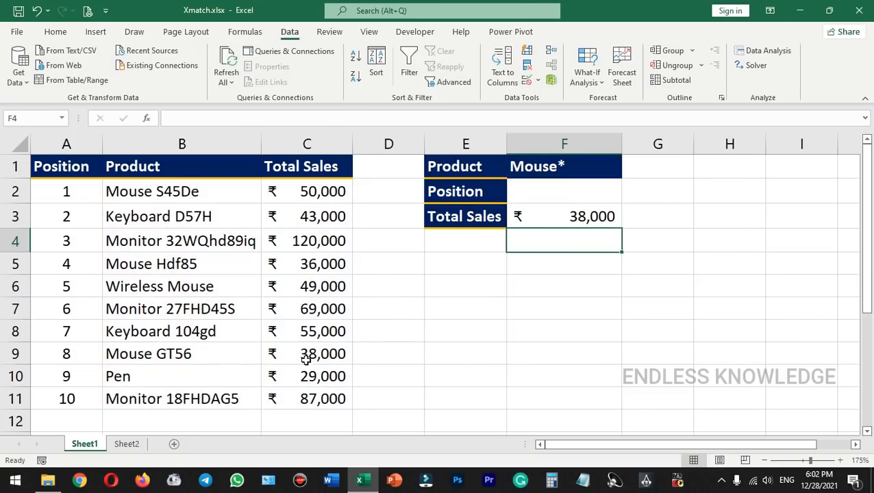
{"action": "left_click", "coordinate": [288, 353]}
{"action": "left_click", "coordinate": [198, 355]}
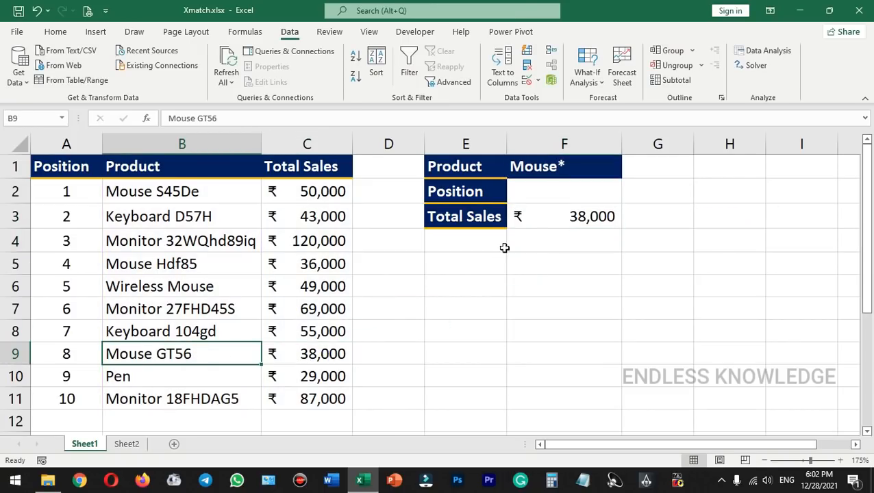
Replace the product in F1 with the wildcard text P?n and compare the result with the Pen row's total sales.
{"action": "left_click", "coordinate": [567, 167]}
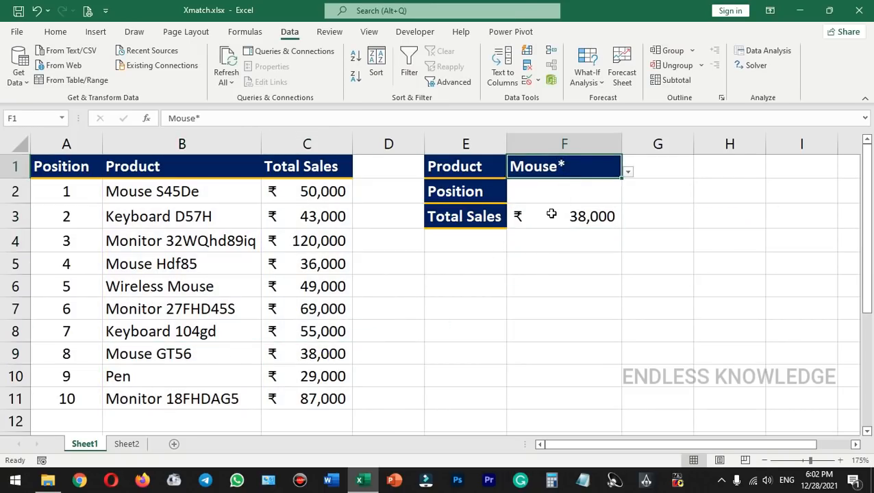
{"action": "type", "text": "P"}
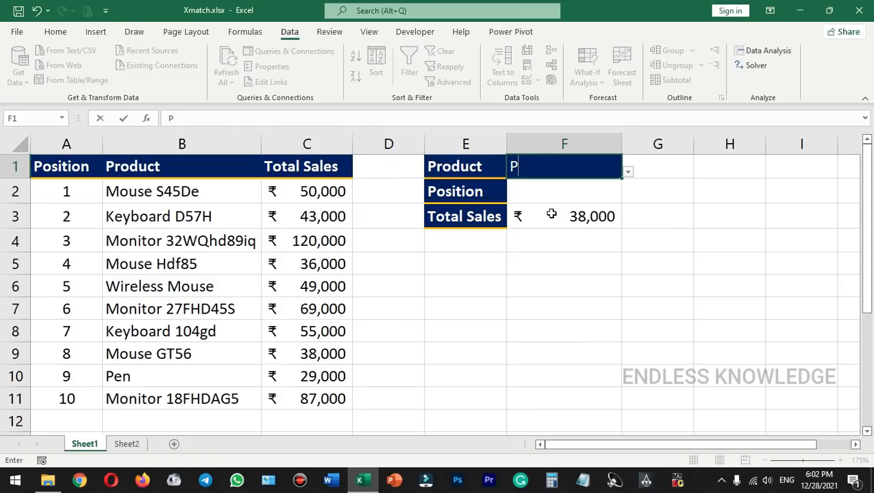
{"action": "type", "text": "?n"}
{"action": "key", "text": "Return"}
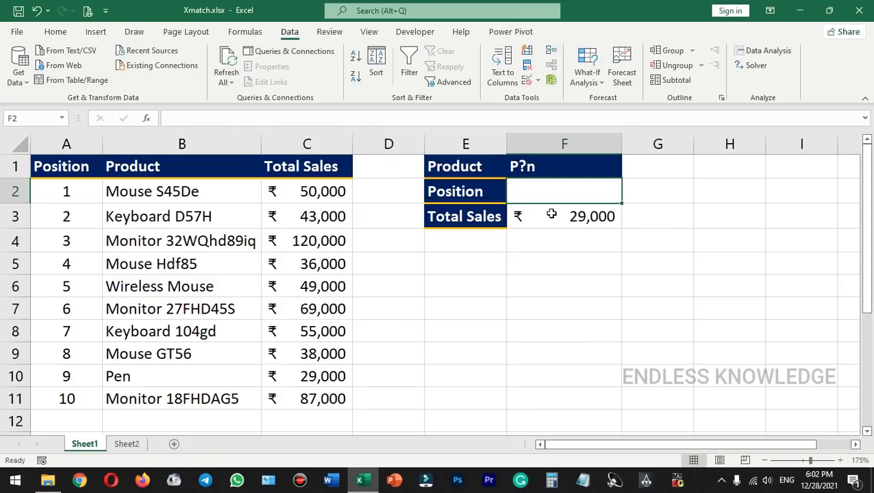
{"action": "left_click", "coordinate": [334, 380]}
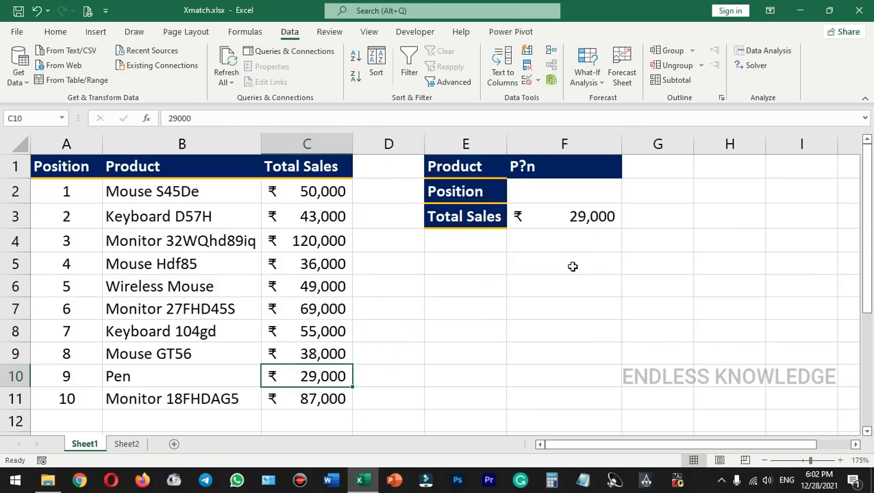